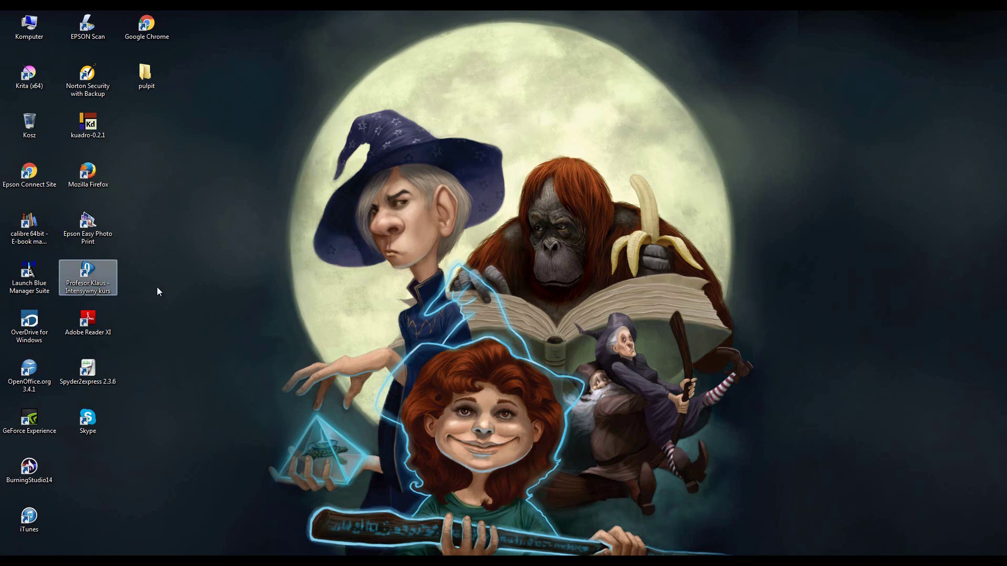
- Launch Krita and start a new custom document named "first one"
double_click(41, 85)
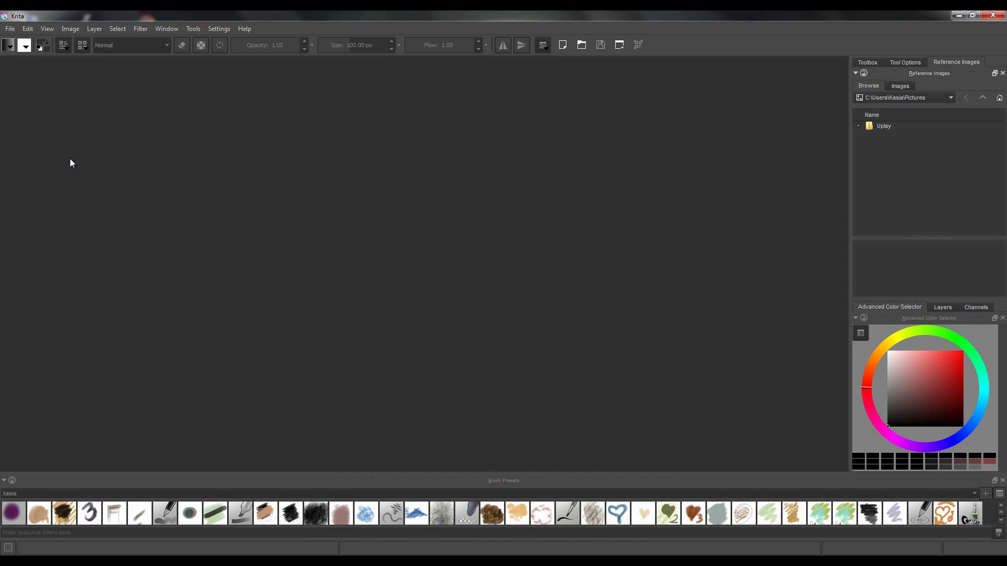
click(6, 31)
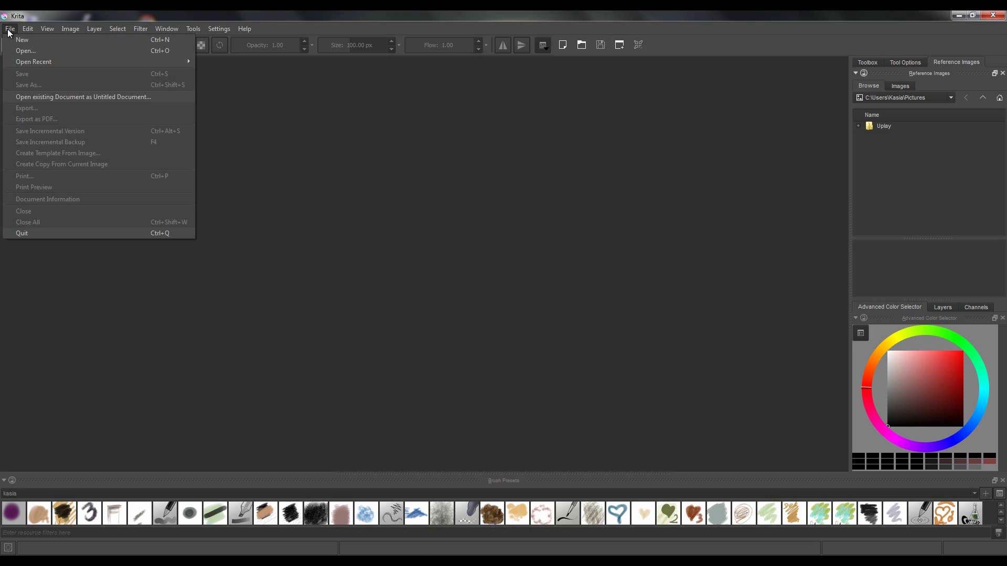
click(24, 41)
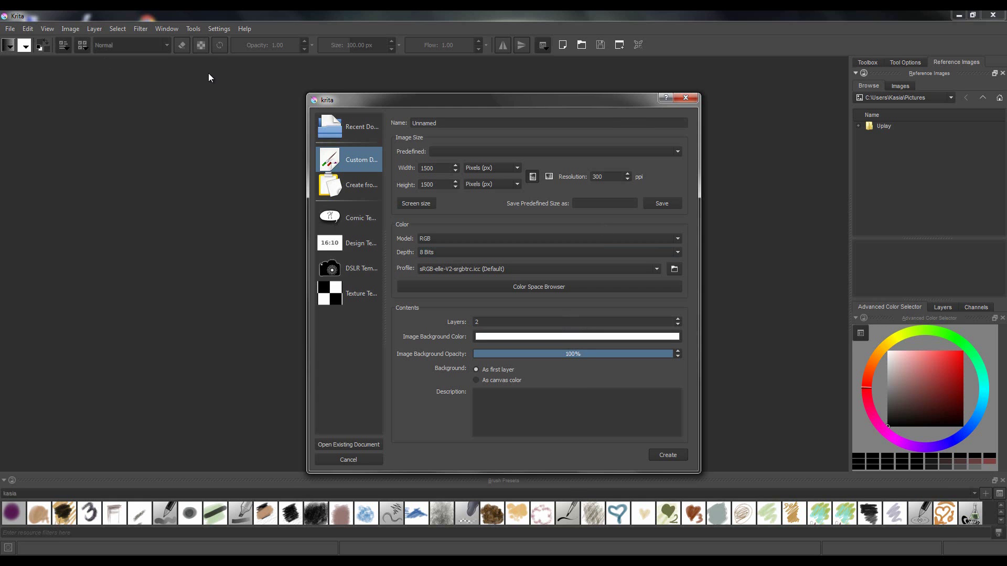
drag(345, 103, 336, 84)
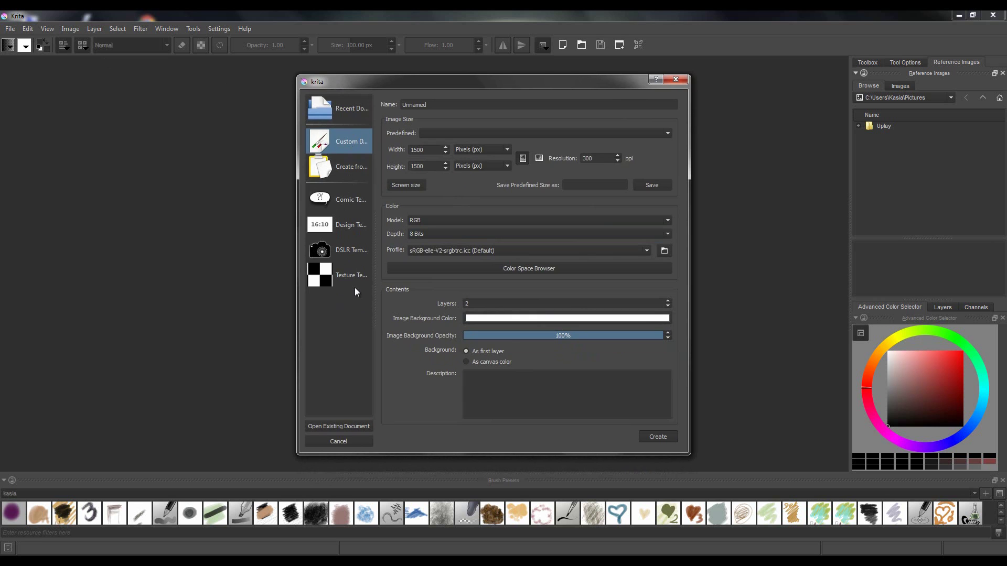
click(444, 107)
key(ctrl+a)
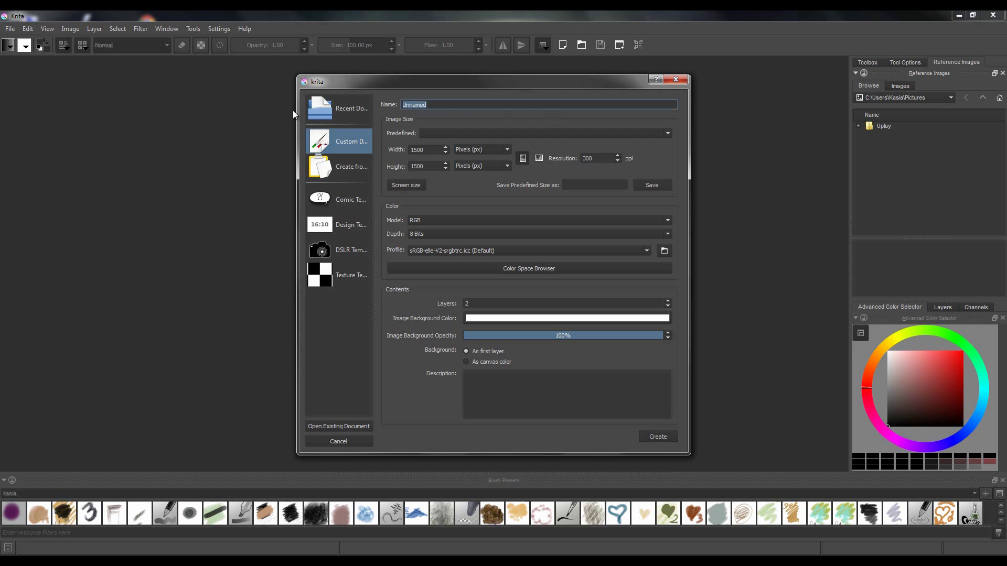
text(first one)
- Review the predefined image sizes and the available units for the canvas dimensions
click(461, 134)
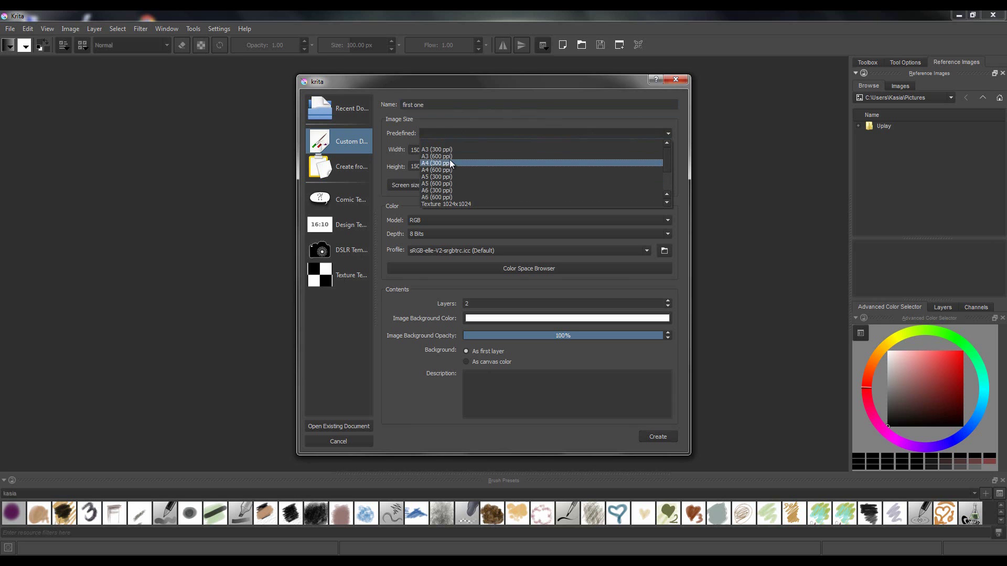
click(448, 119)
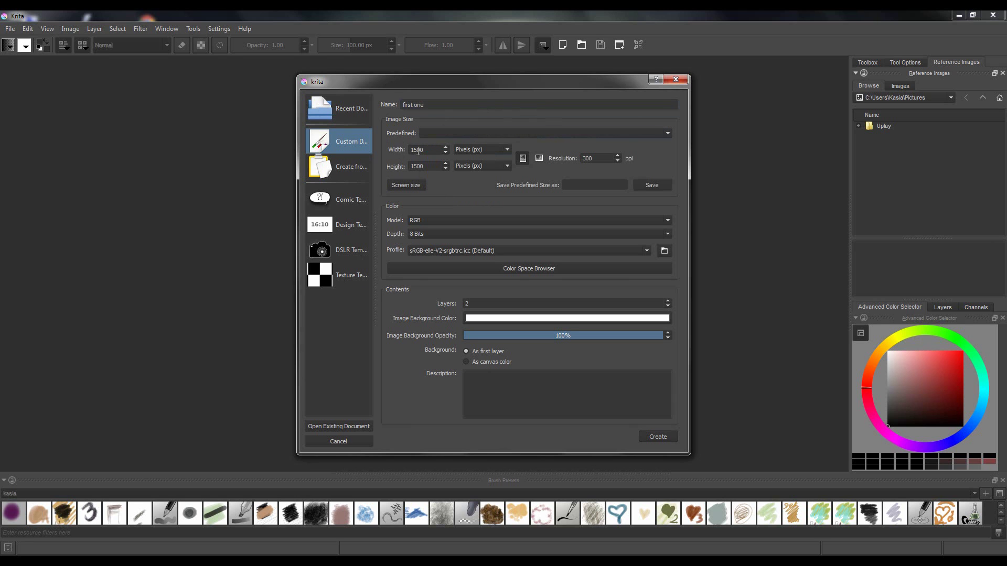
click(417, 151)
key(Tab)
click(486, 166)
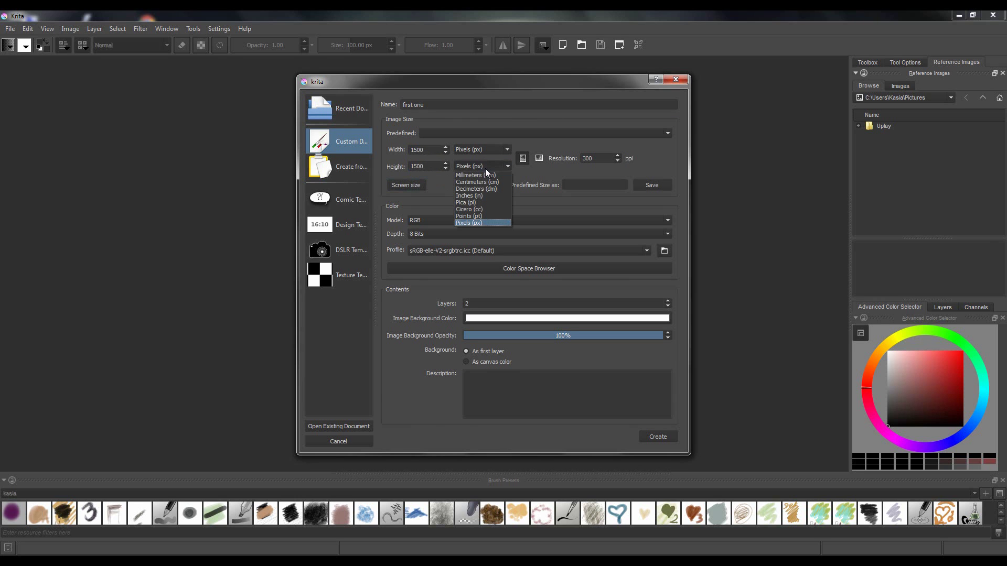
click(599, 148)
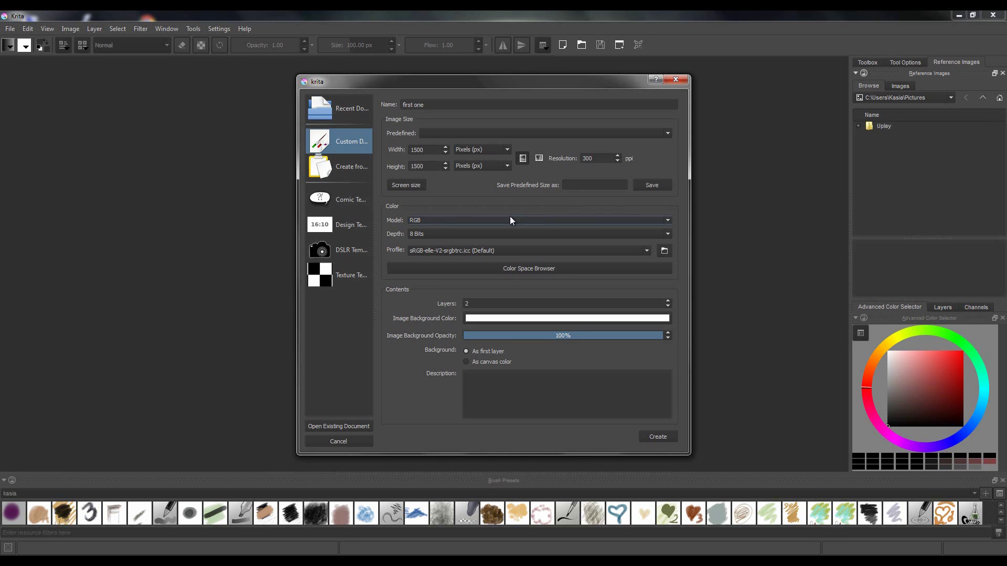
- Check the colour options, keep RGB, 8 Bits and the default sRGB-elle-V2-srgbtrc.icc profile, and create the document
click(456, 221)
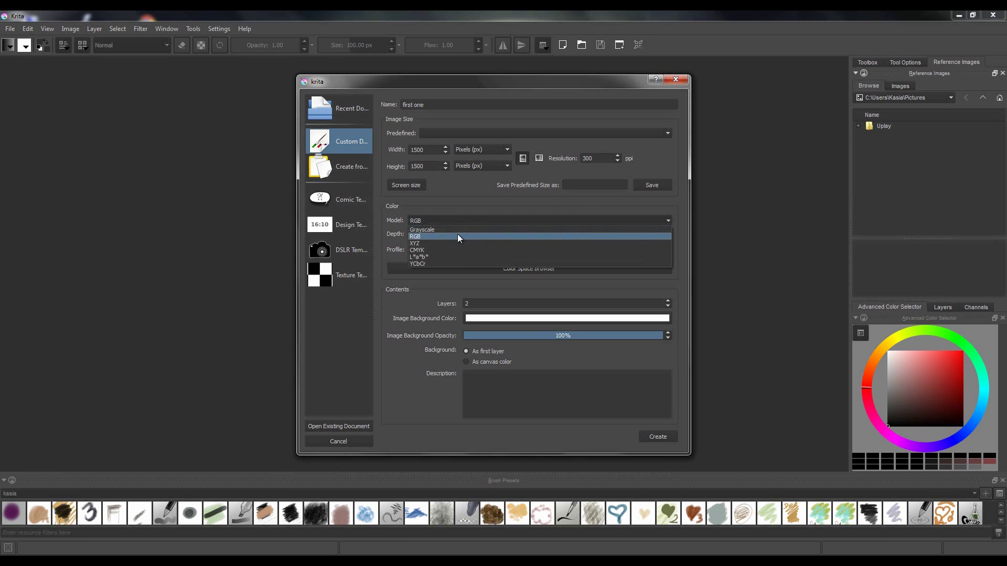
click(463, 220)
click(452, 234)
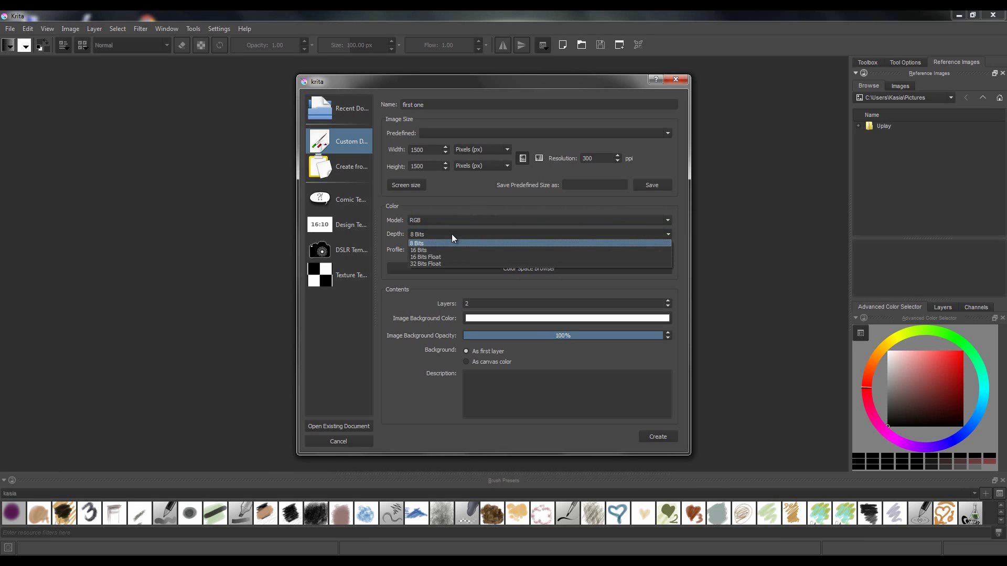
click(451, 234)
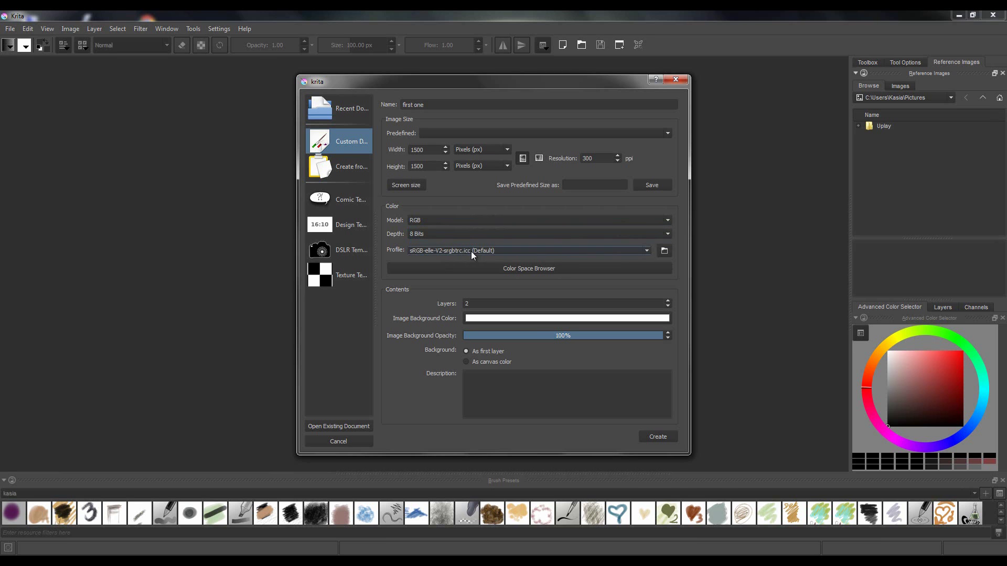
click(647, 251)
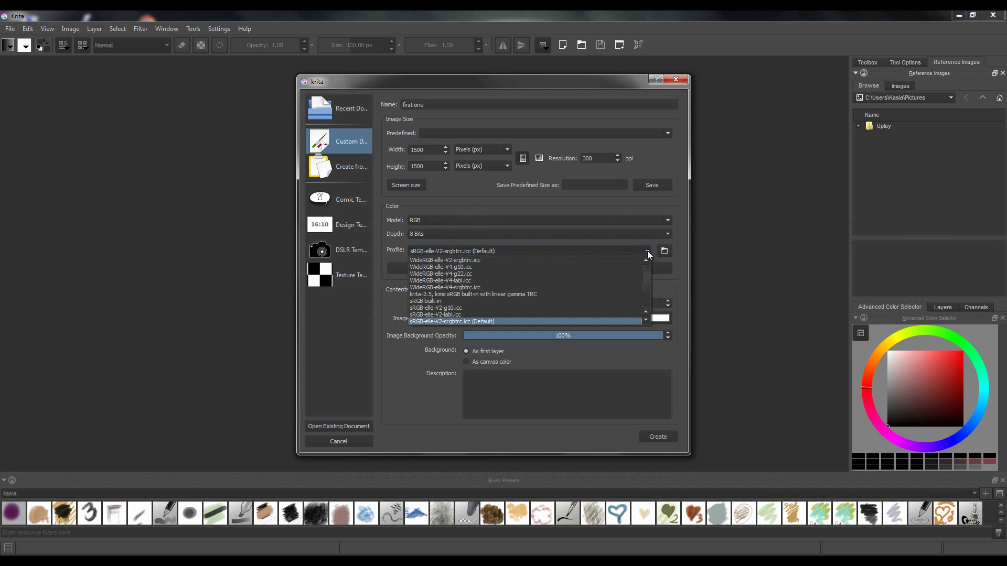
click(647, 250)
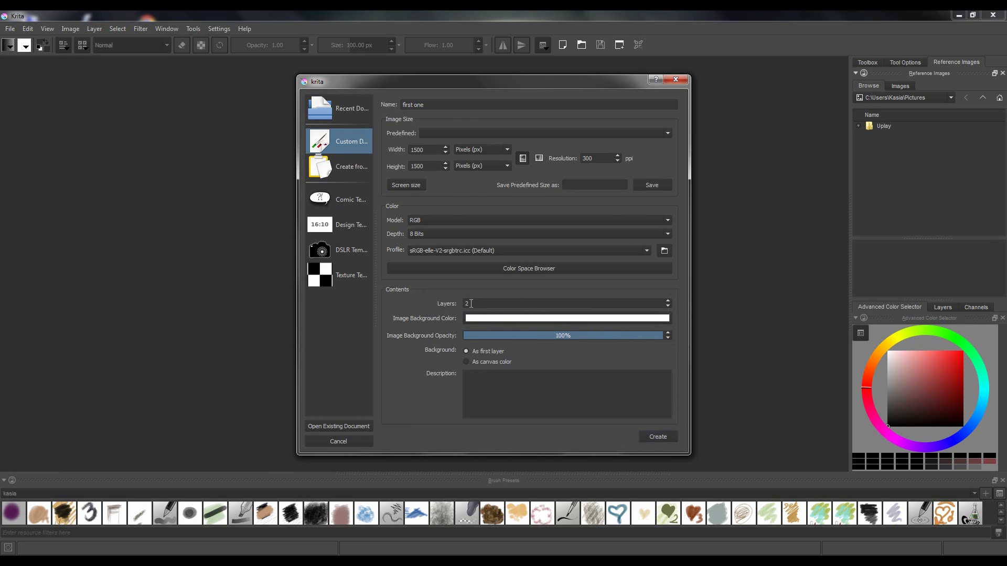
click(658, 438)
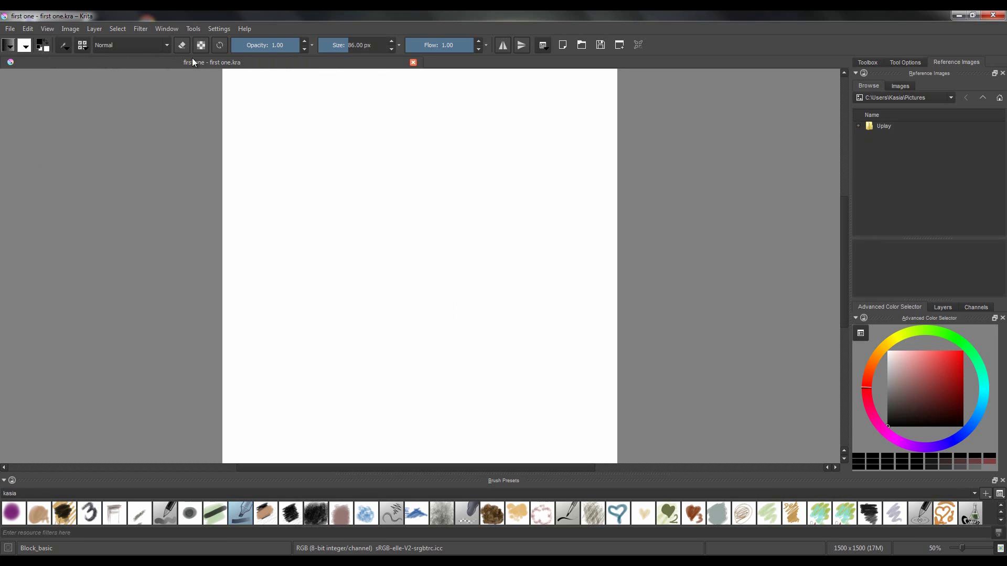
- Create a second document with its image background colour set to light blue #97E0FF
click(10, 28)
click(21, 42)
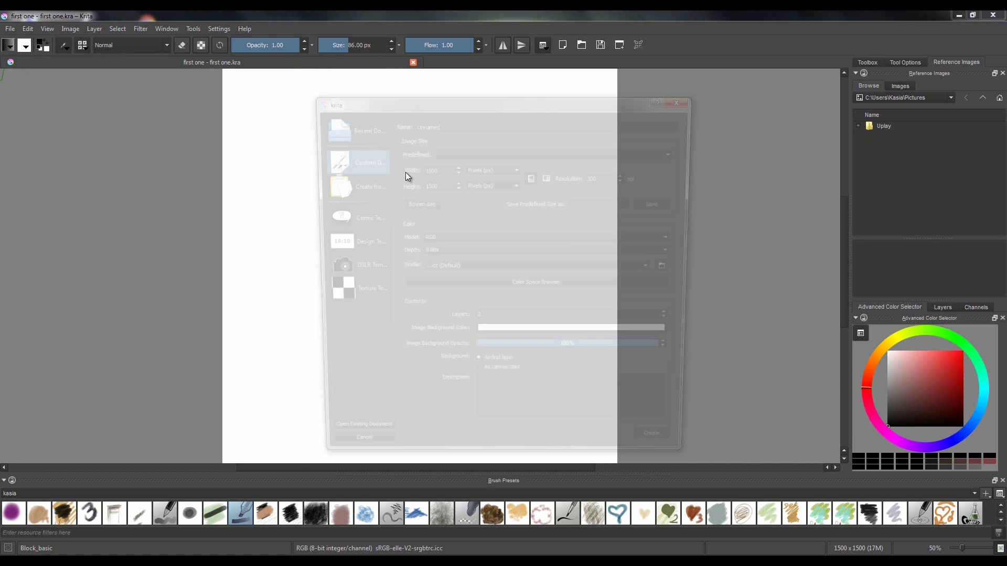
click(511, 336)
drag(432, 208, 430, 269)
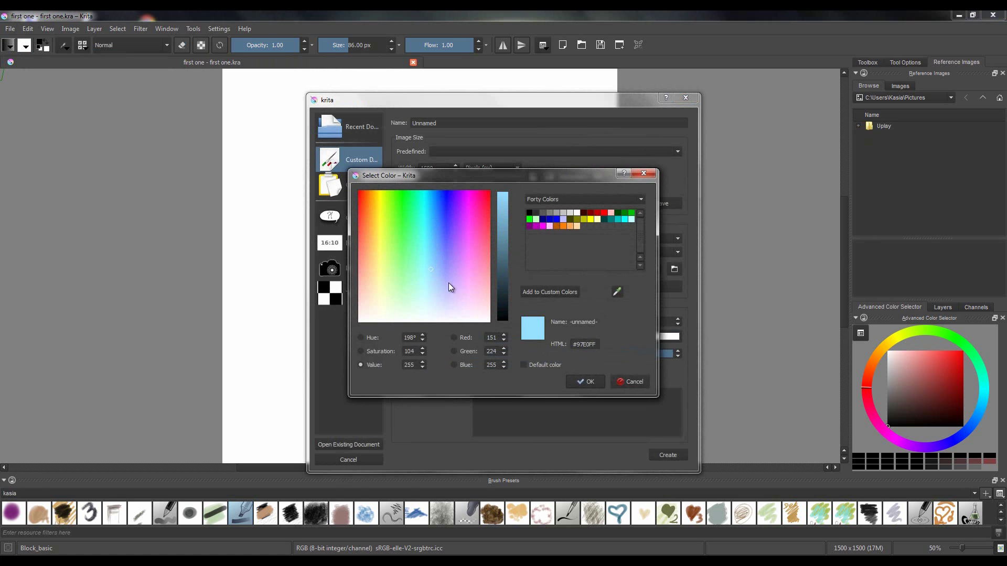
click(583, 381)
click(666, 455)
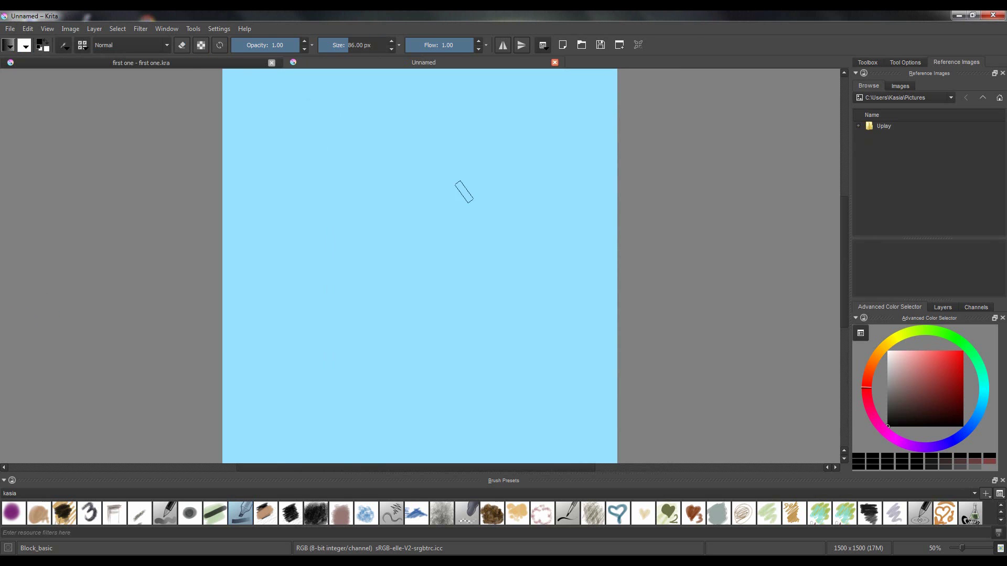
- Switch back and forth between the white and the light blue documents to compare them
click(181, 63)
click(356, 63)
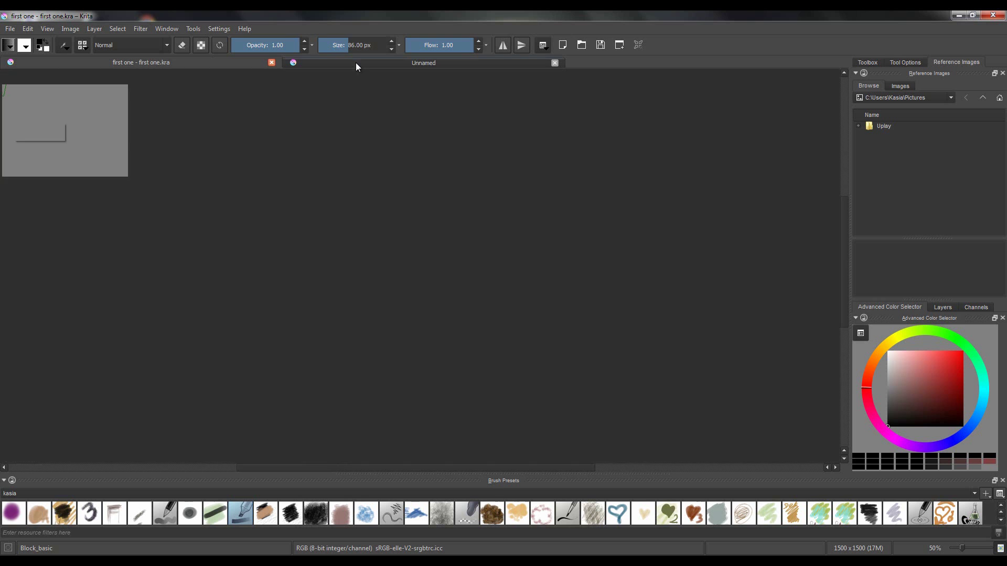
click(184, 65)
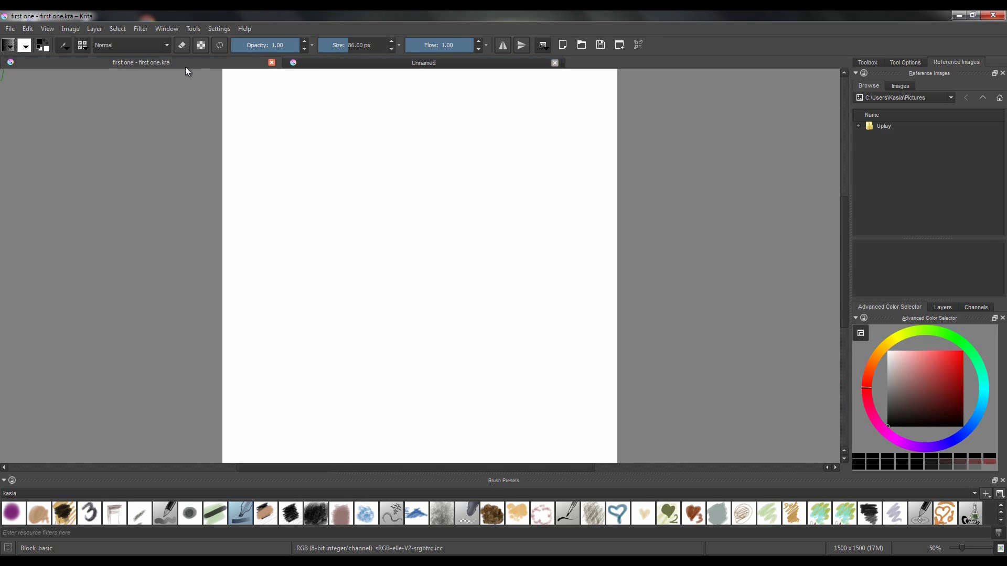
click(341, 64)
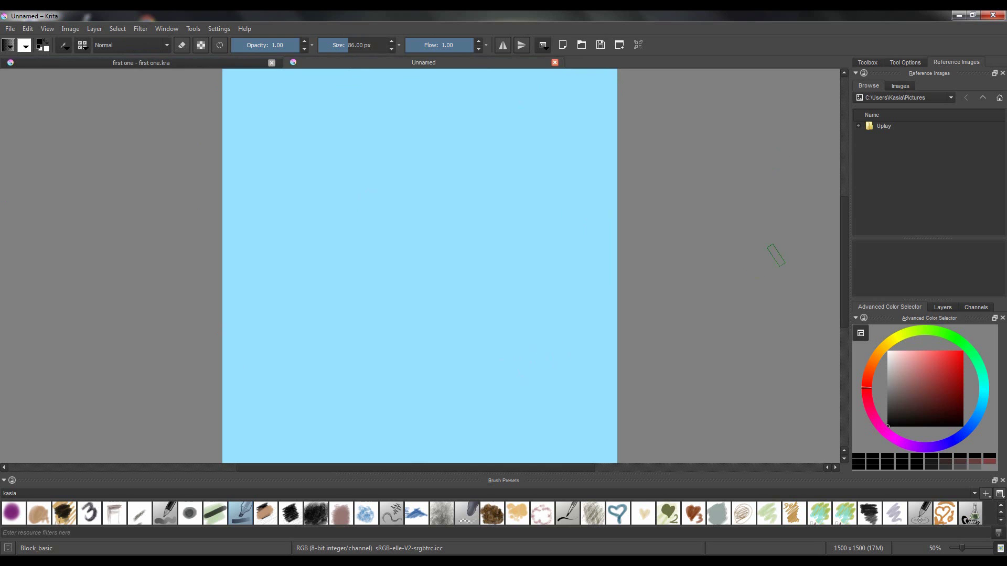
- Change the Multiple Document Mode in Krita's general window preferences to Subwindows
click(199, 30)
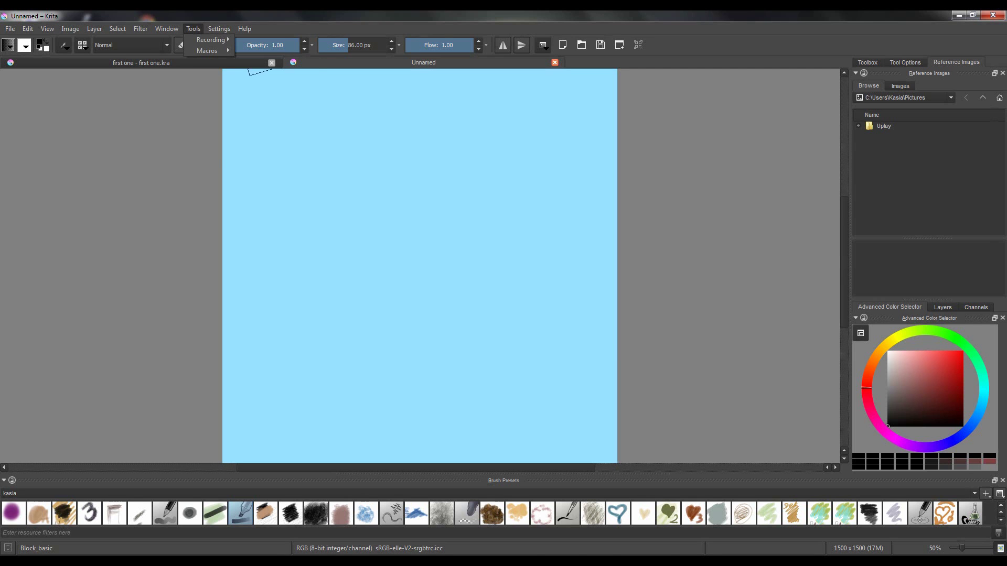
click(218, 29)
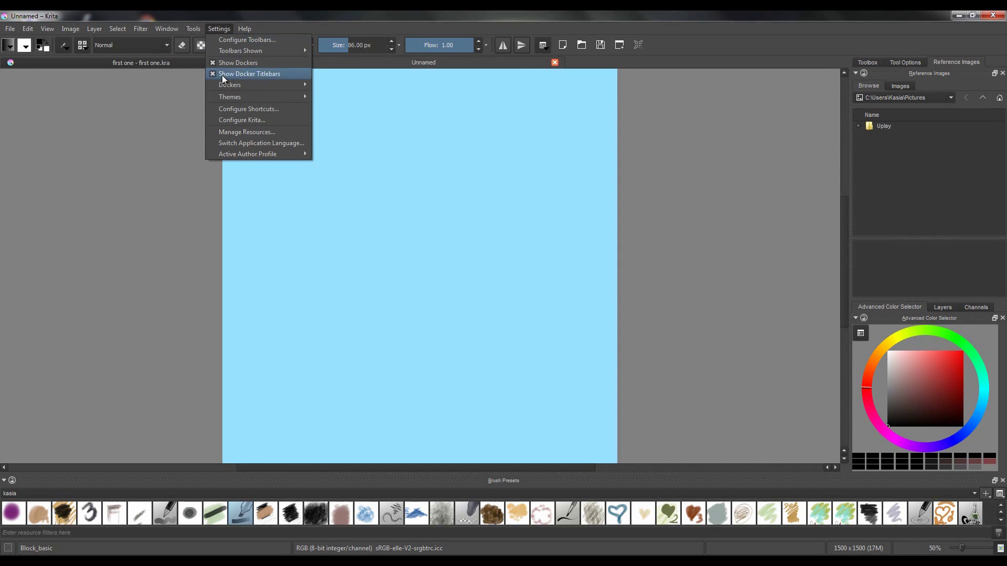
click(234, 120)
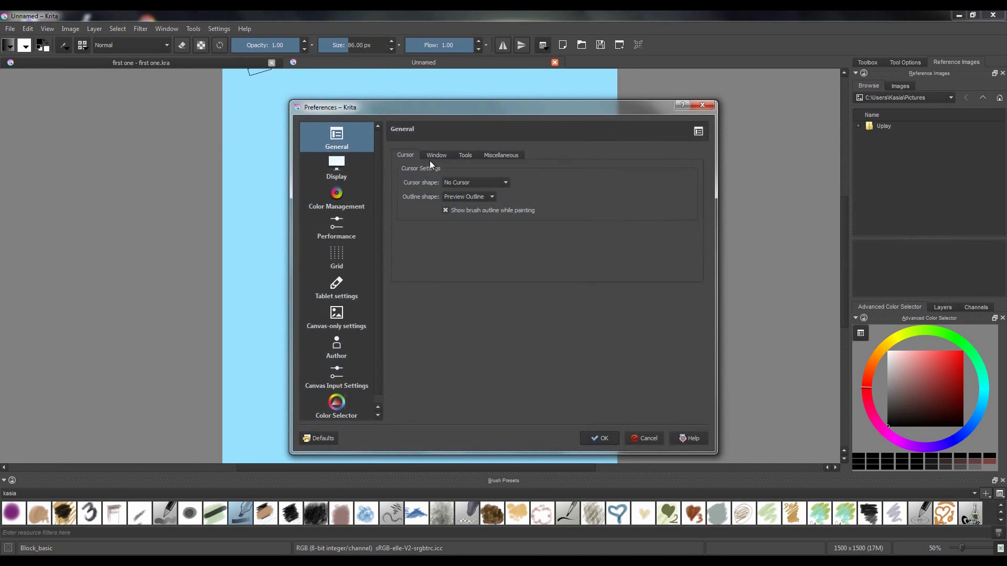
click(437, 155)
click(568, 183)
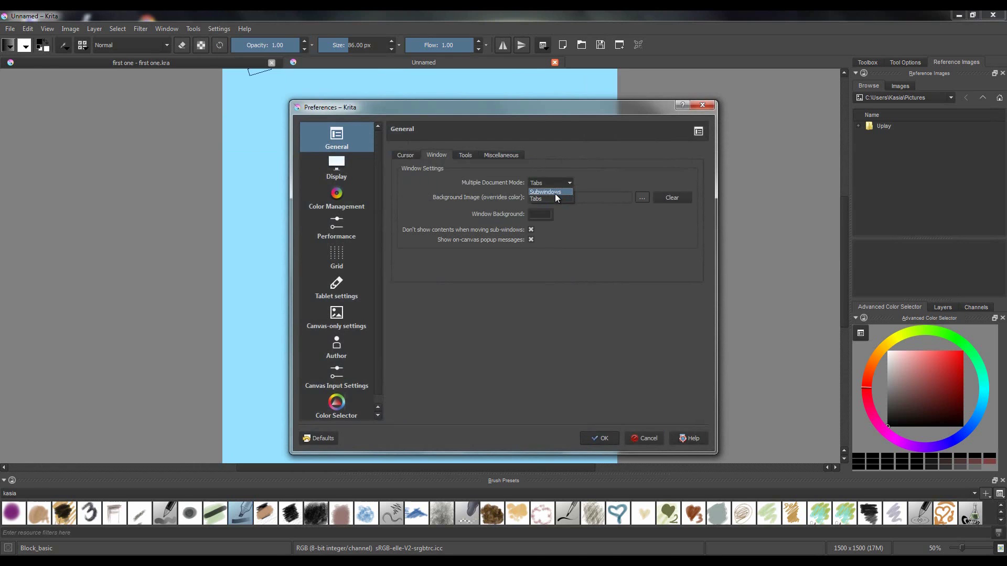
click(616, 441)
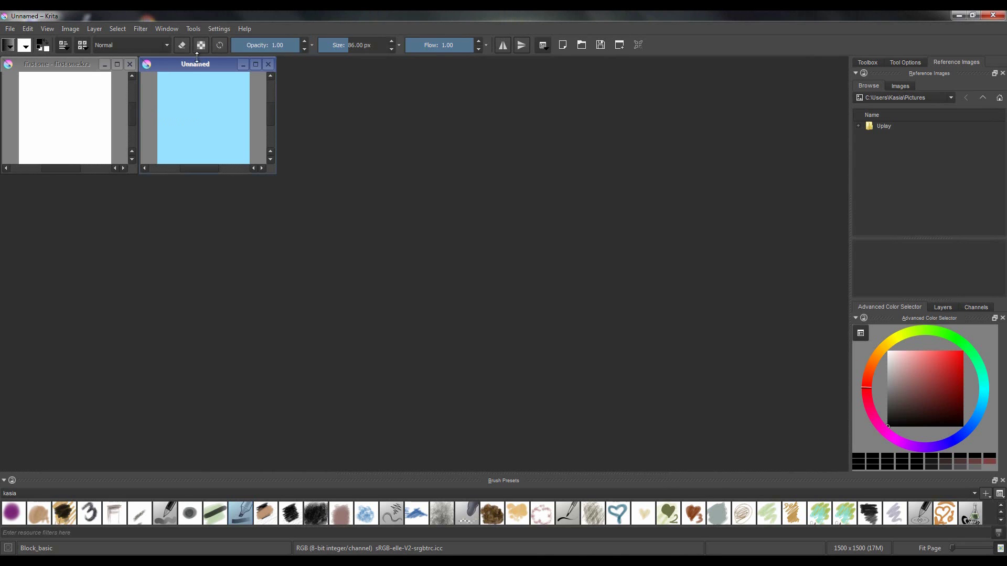
- Separate the two document subwindows in the workspace and enlarge both of them
drag(197, 62, 649, 106)
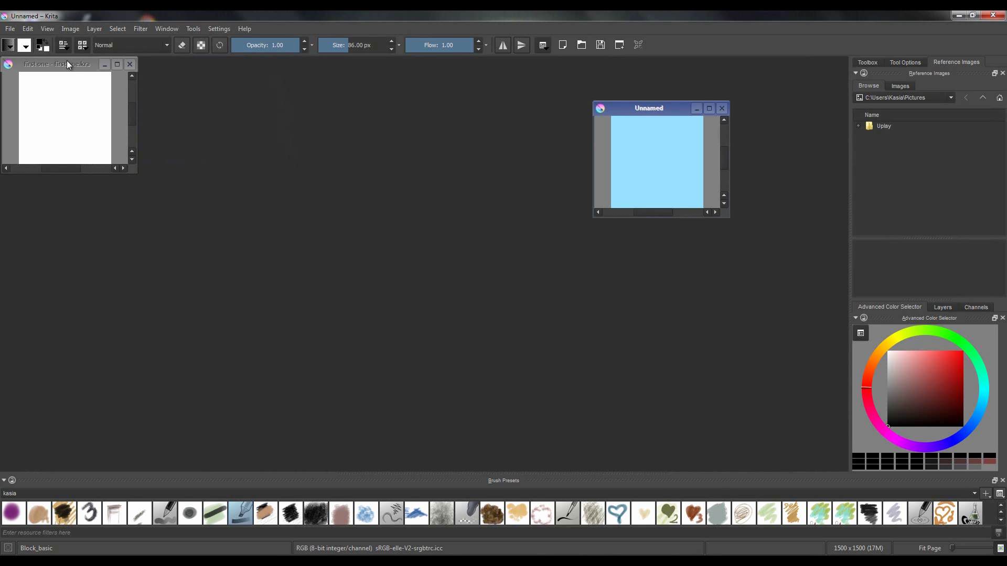
drag(62, 64, 231, 78)
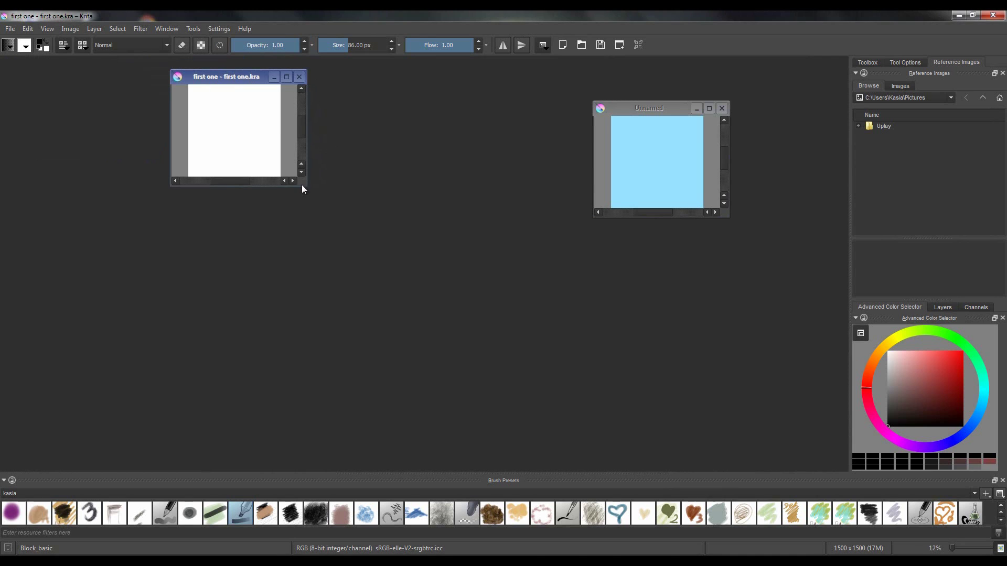
drag(303, 188, 526, 334)
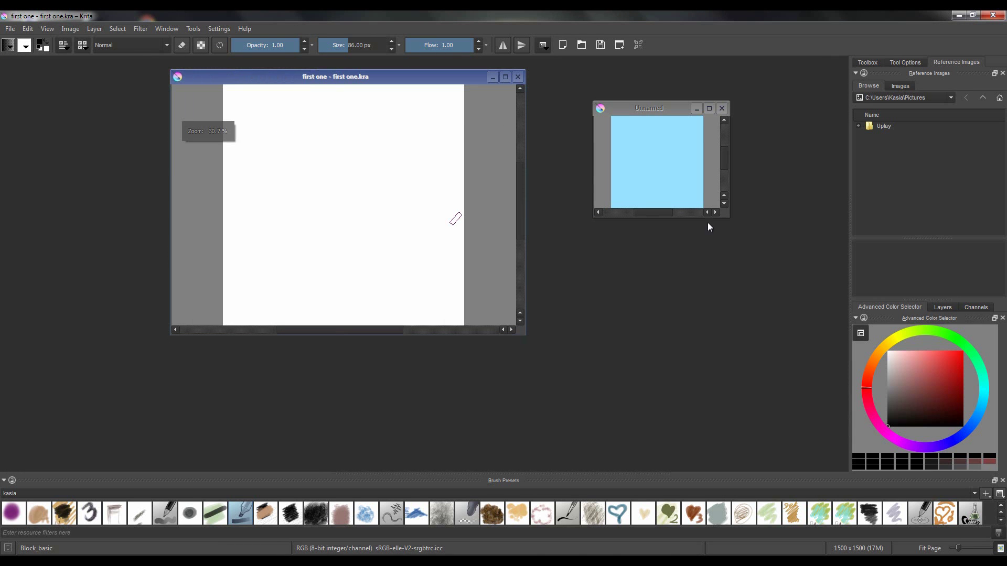
drag(729, 216, 781, 366)
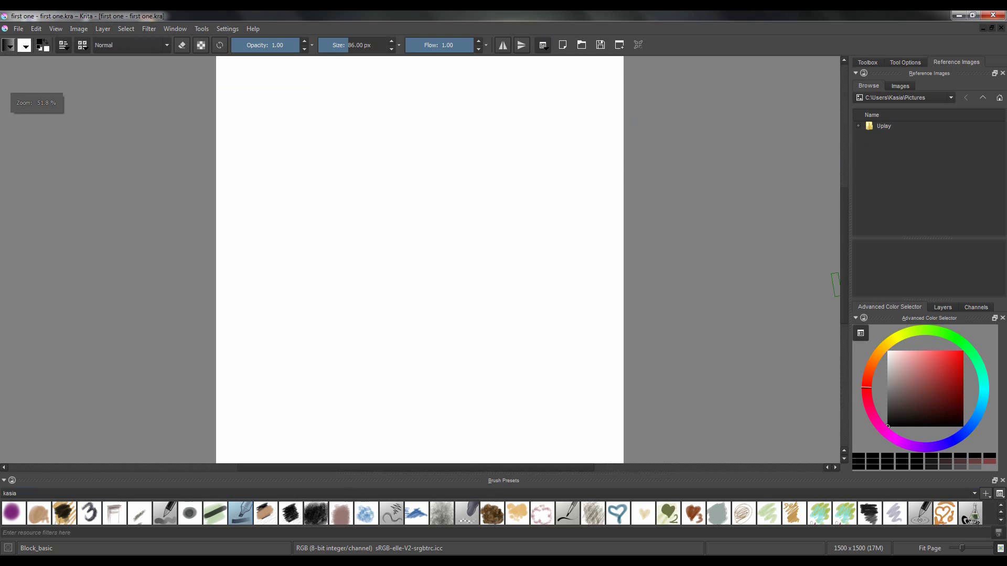
- Maximize and restore the "first one" subwindow, and move the light blue document's subwindow directly beside it
click(506, 77)
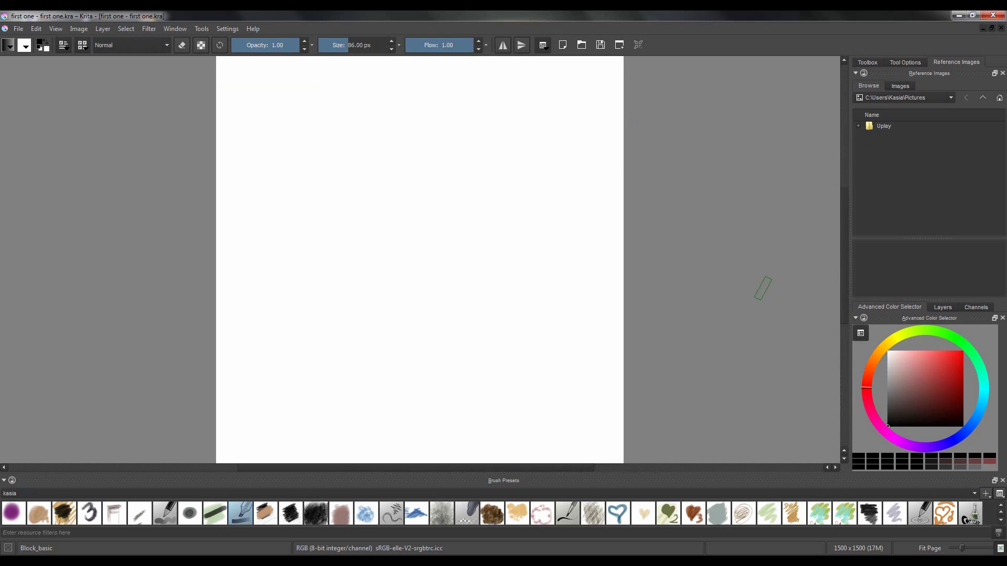
click(992, 28)
drag(672, 111, 614, 76)
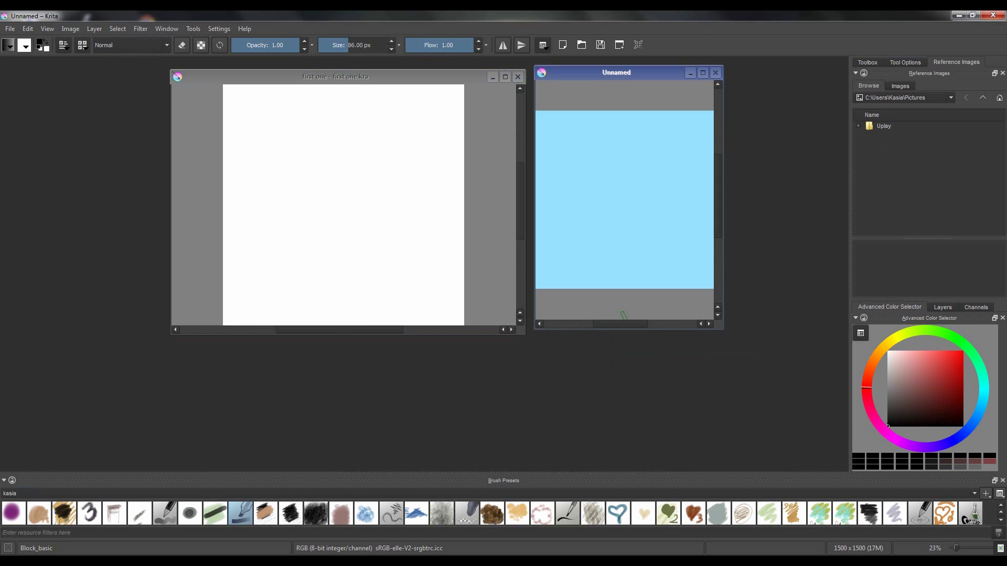
- Maximize the light blue document and toggle the canvas-only view on and back off
click(703, 72)
key(Tab)
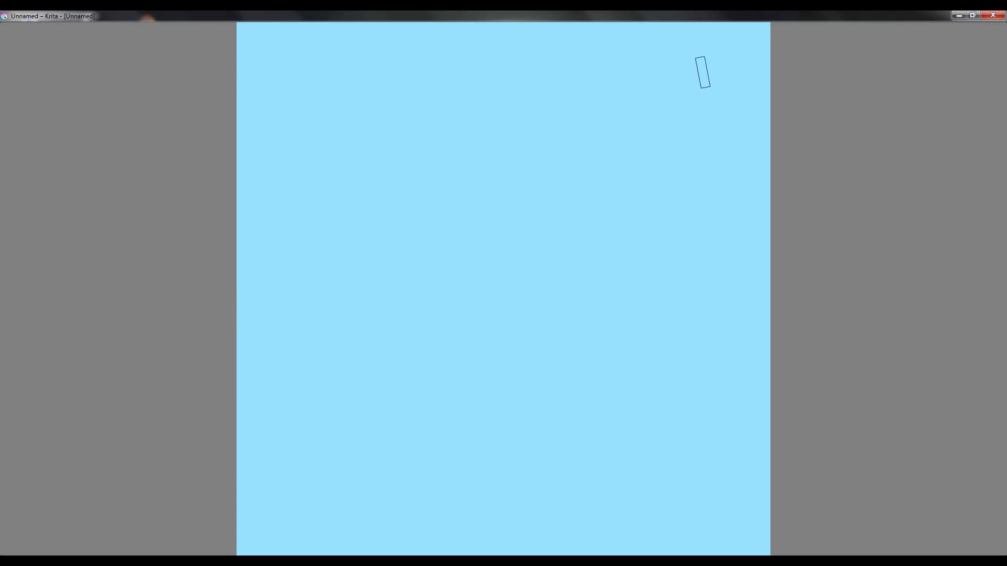
key(Tab)
- Place a black brush dab on the light blue canvas, undo it, and switch to the "first one" document
click(602, 124)
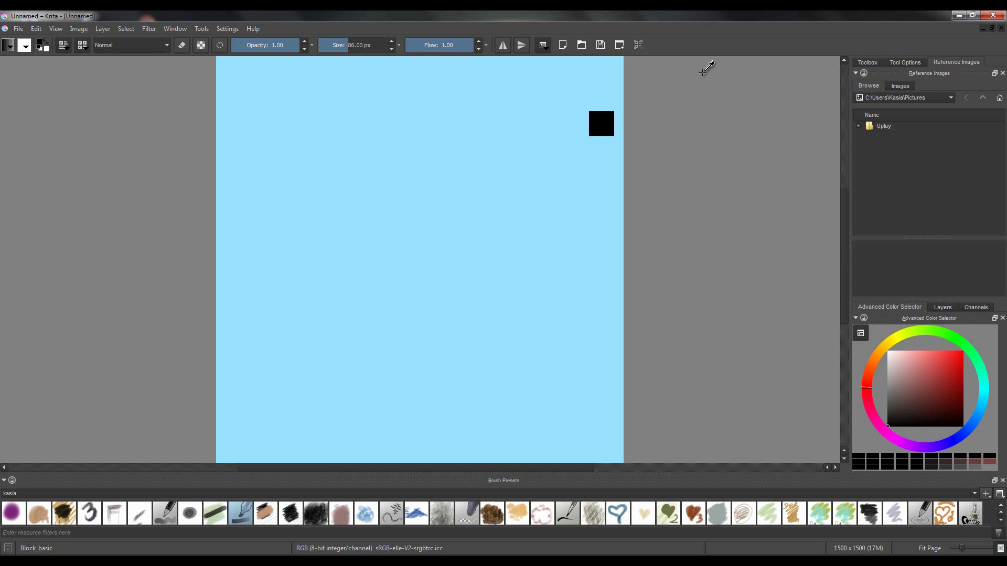
key(ctrl+z)
key(ctrl+Tab)
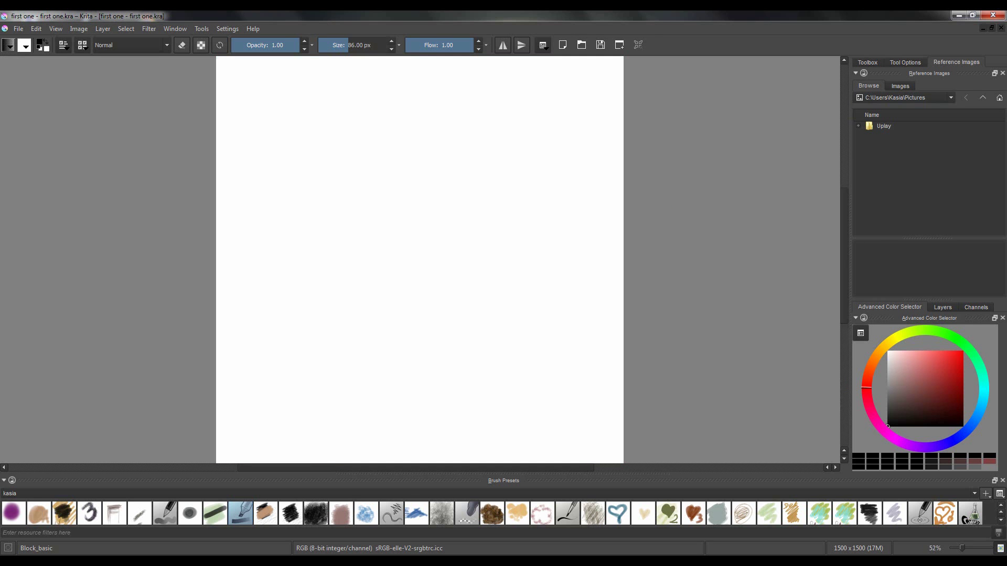
- Restore the maximized documents to subwindows and place the "first one" and light blue documents side by side
click(995, 32)
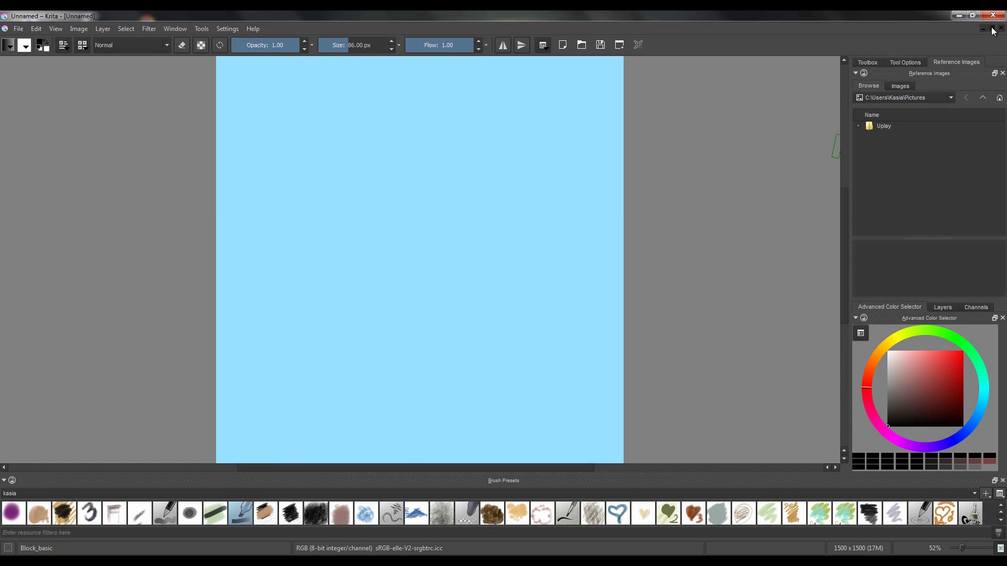
click(992, 30)
drag(459, 80, 311, 83)
drag(590, 74, 448, 86)
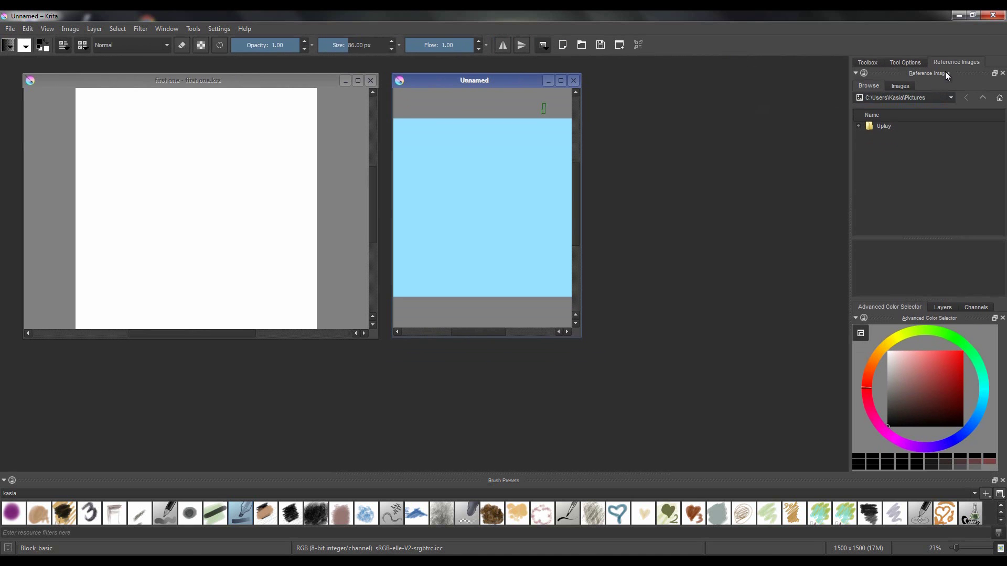
- Dock the Reference Images docker as a narrow column along the workspace's left edge, and narrow the opposite docker column
drag(945, 71, 9, 161)
drag(211, 332, 95, 328)
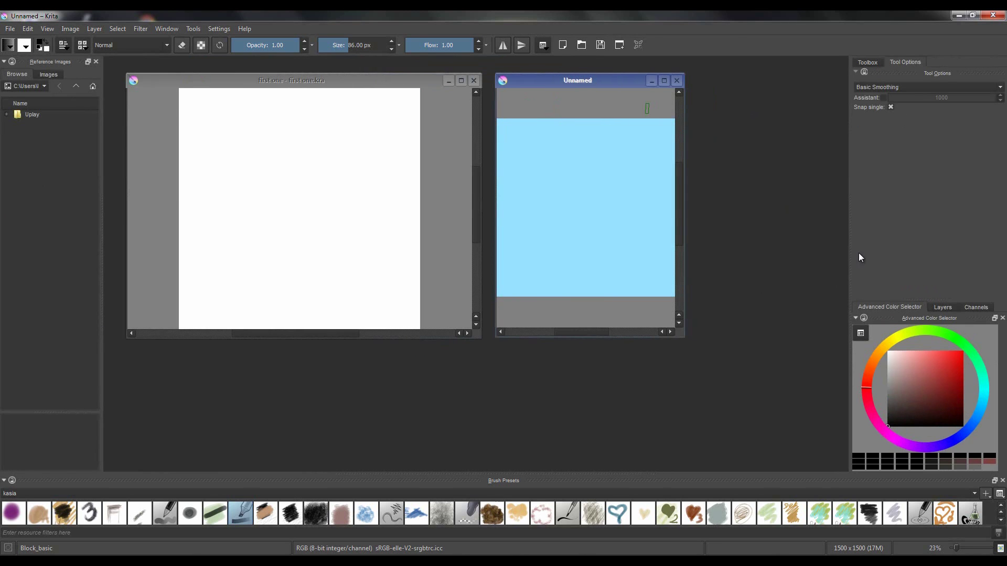
drag(849, 252, 910, 257)
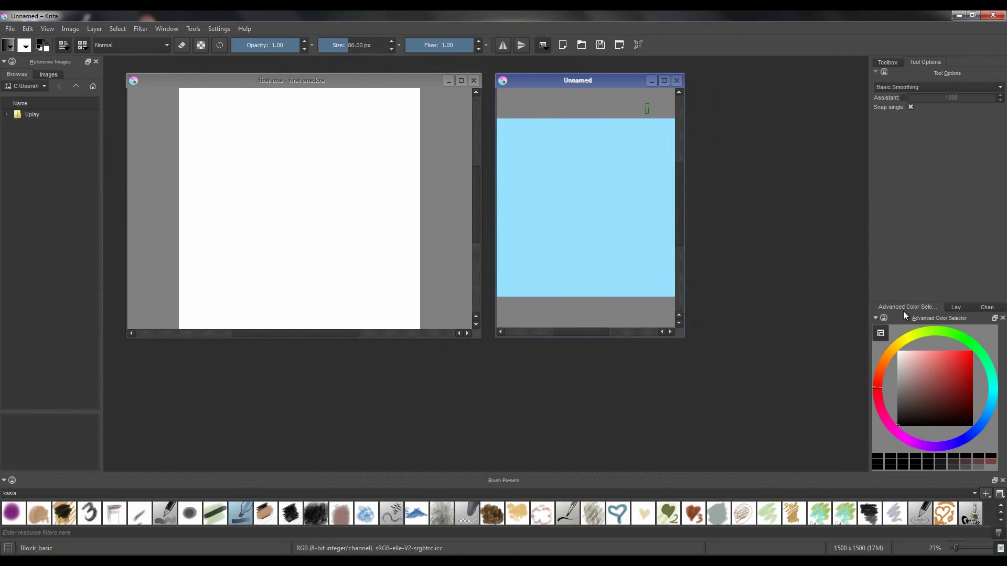
- Split the Advanced Color Selector out above the Layers and Channels dockers, and regroup the Layers docker as a tab with it
drag(969, 319, 939, 260)
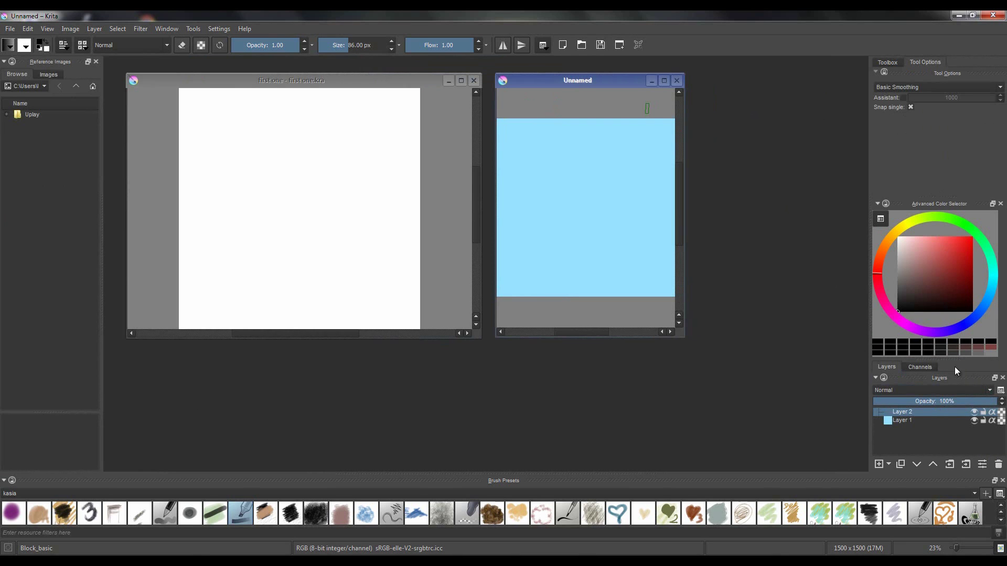
click(919, 367)
click(886, 367)
drag(923, 385, 895, 203)
click(895, 203)
click(923, 202)
click(901, 204)
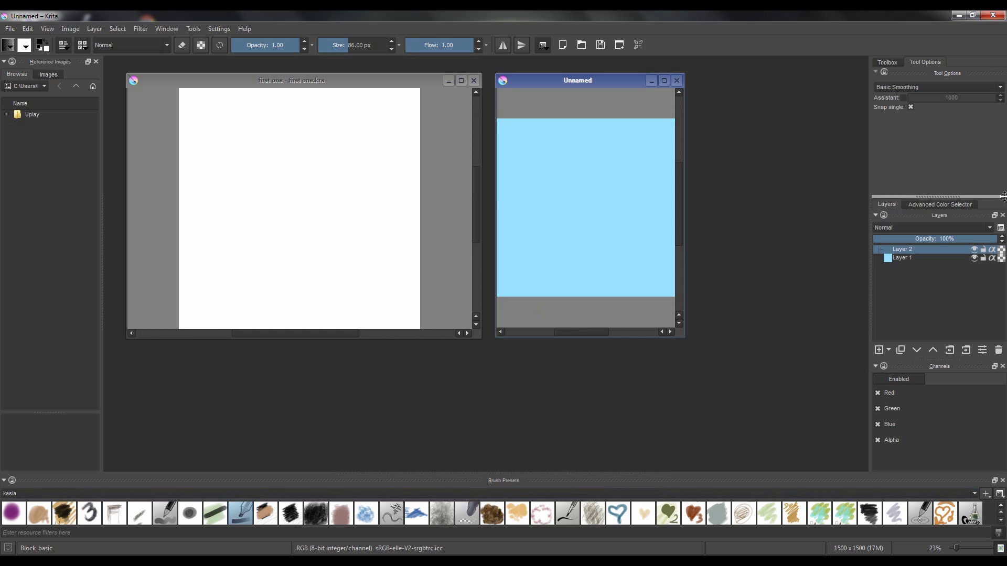
- Close the Channels docker and return the Reference Images docker to the tab group with Toolbox and Tool Options
click(1002, 366)
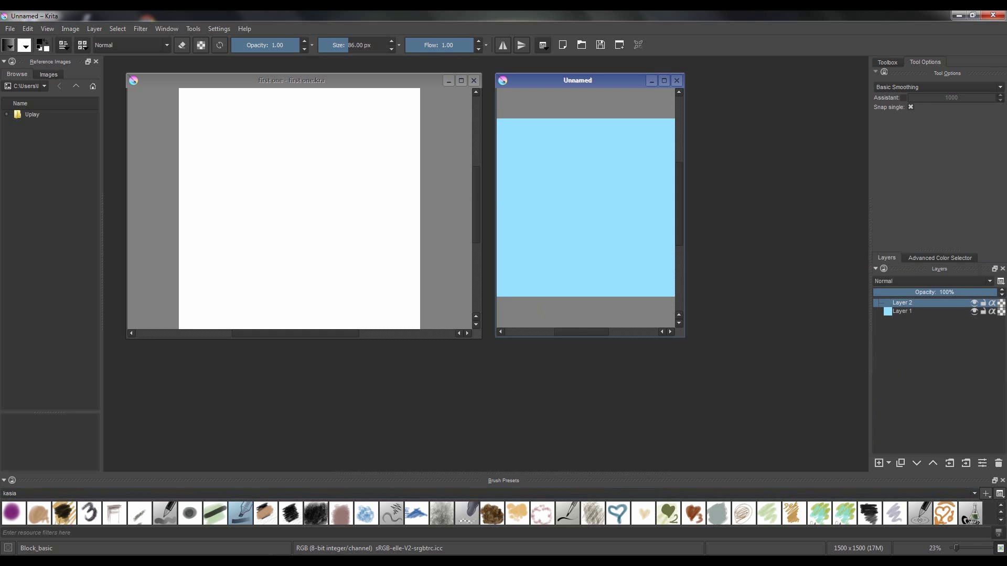
mouse_move(274, 561)
drag(51, 62, 939, 79)
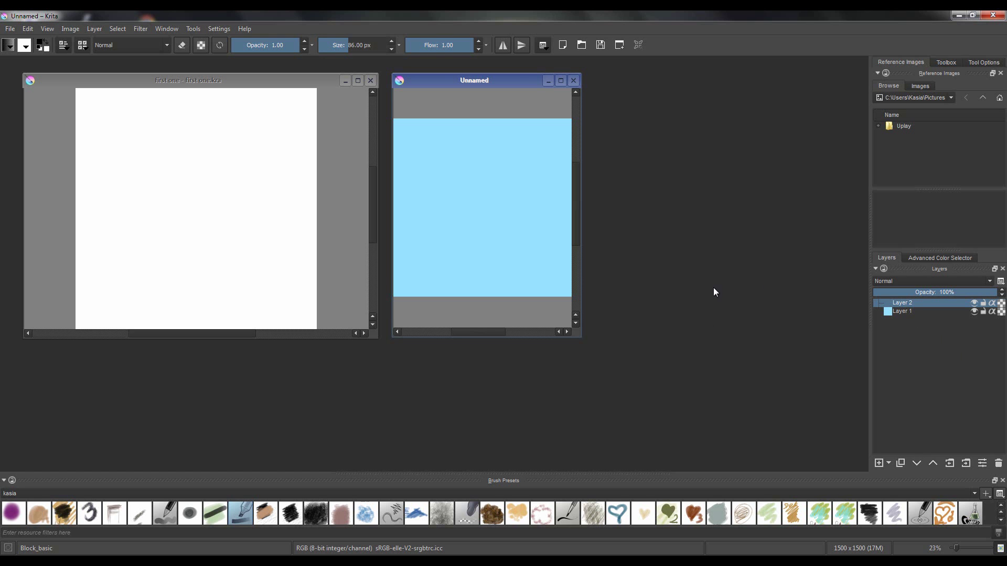
- Show the Color Sliders docker and float it over the "first one" canvas
click(215, 30)
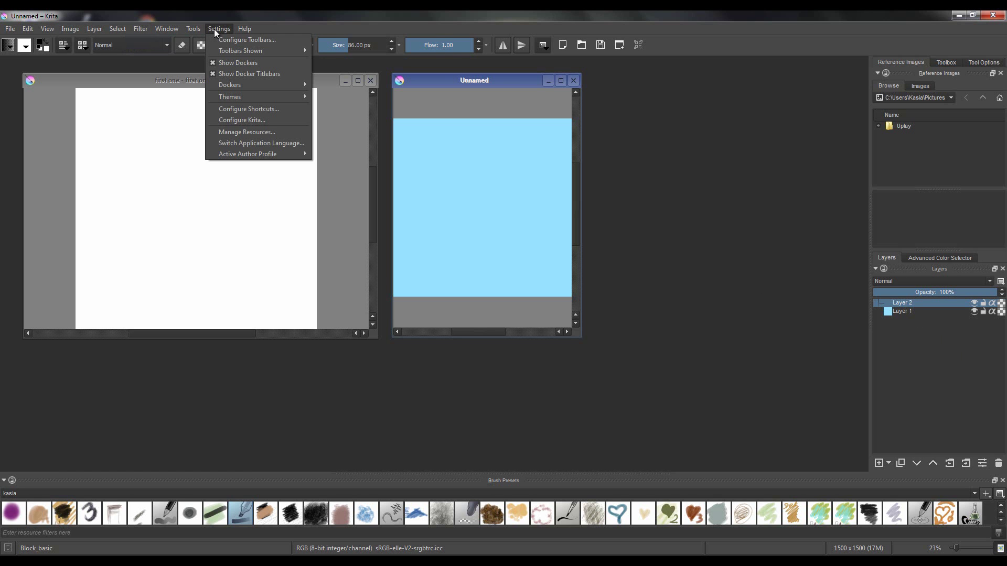
mouse_move(245, 88)
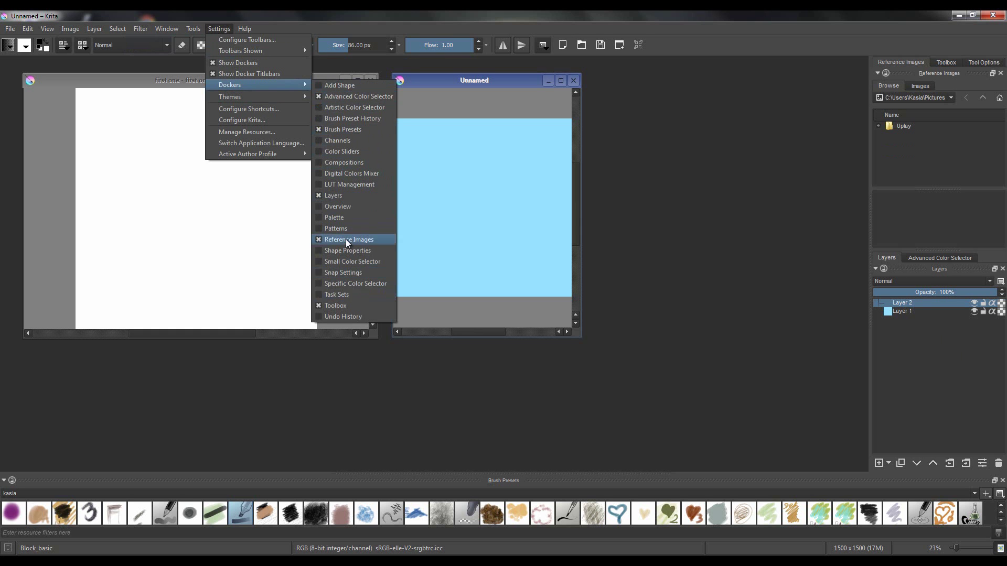
click(321, 153)
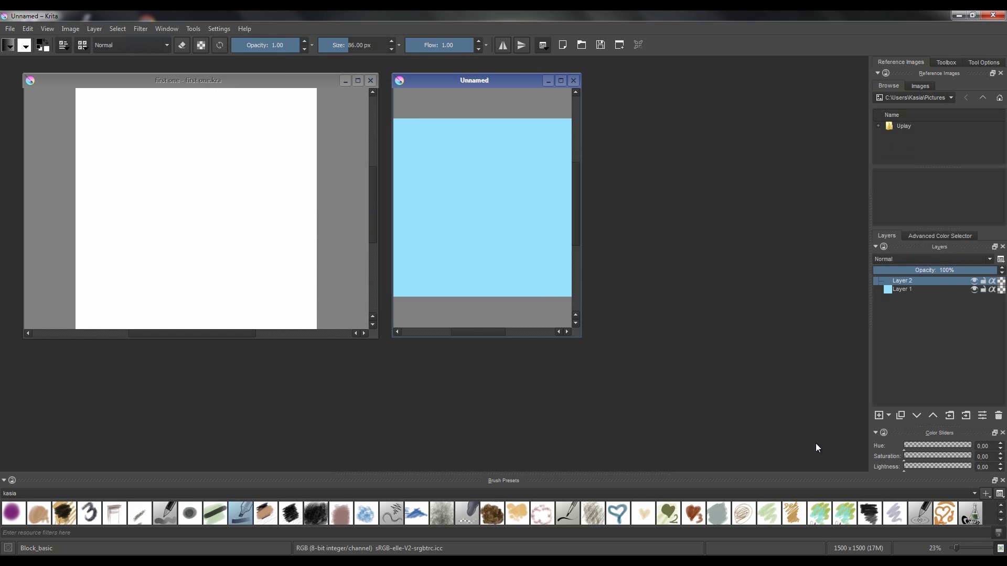
drag(937, 433, 268, 254)
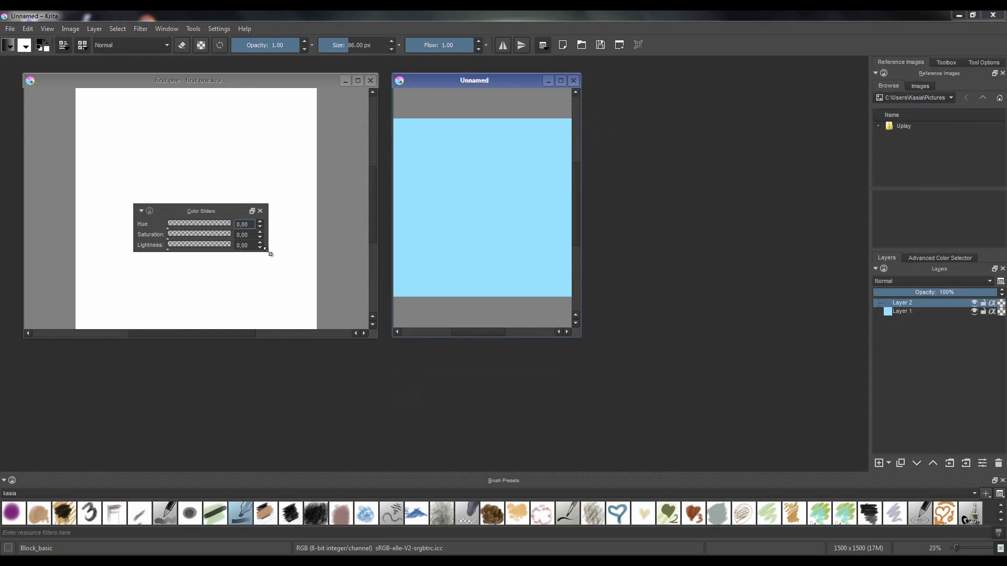
- Enlarge the floating Color Sliders docker and set a pinkish red with hue 347.11, saturation 47 and lightness 50
drag(269, 253, 817, 411)
drag(390, 225, 249, 221)
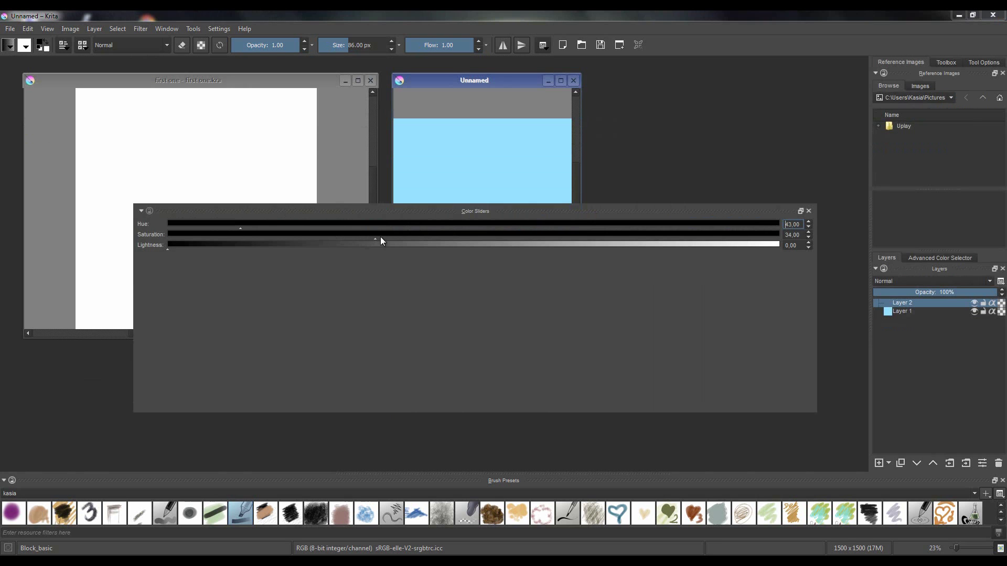
click(480, 244)
drag(716, 225, 757, 225)
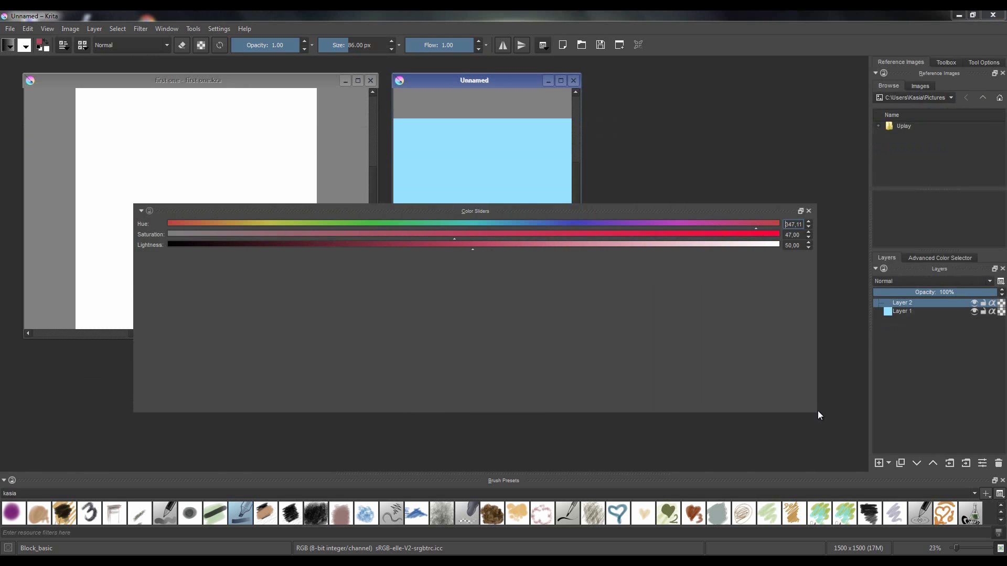
- Dock the Color Sliders full width beneath the toolbars to set the hue to 141, and close the docker
drag(814, 412, 278, 409)
drag(227, 205, 739, 113)
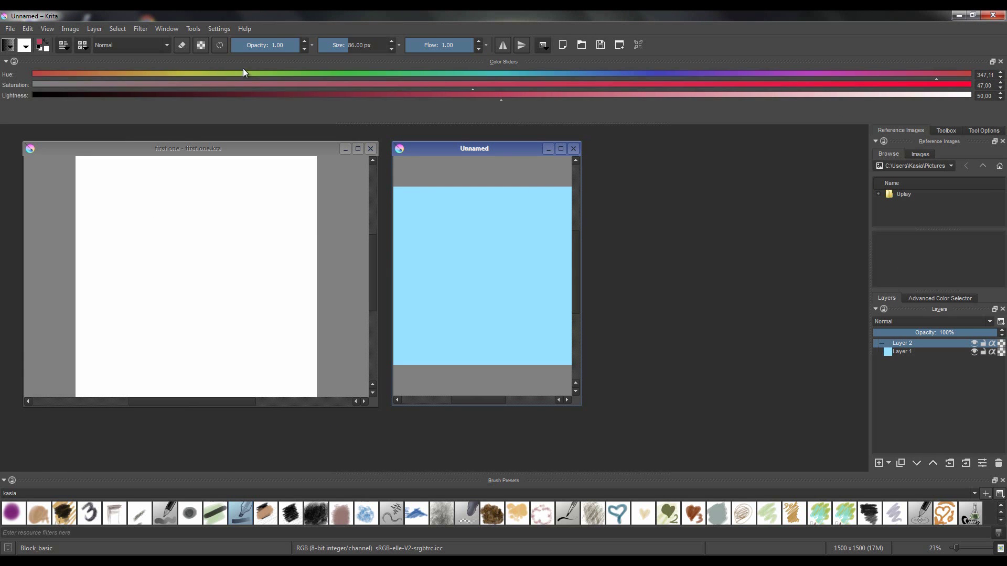
click(932, 74)
click(401, 73)
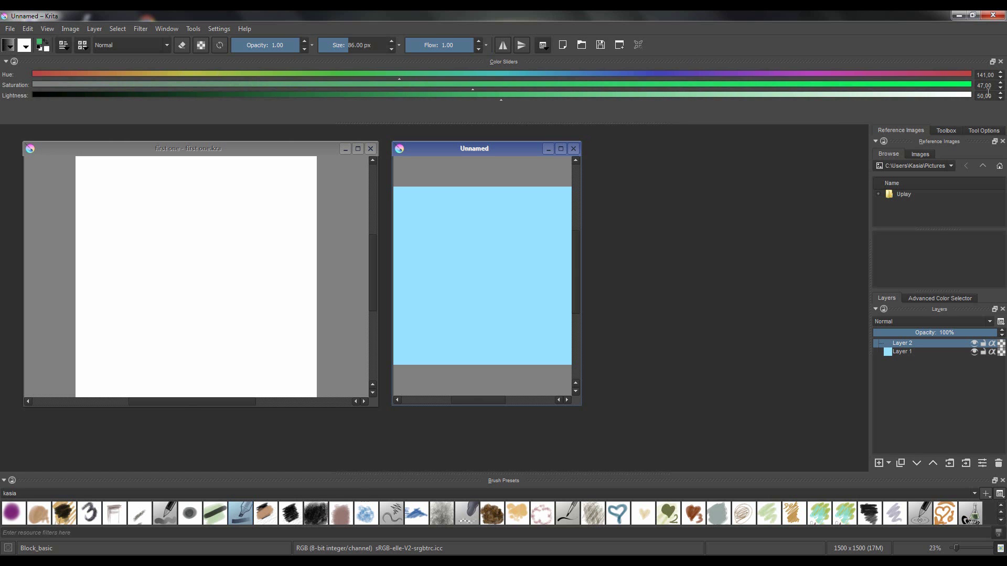
click(1001, 62)
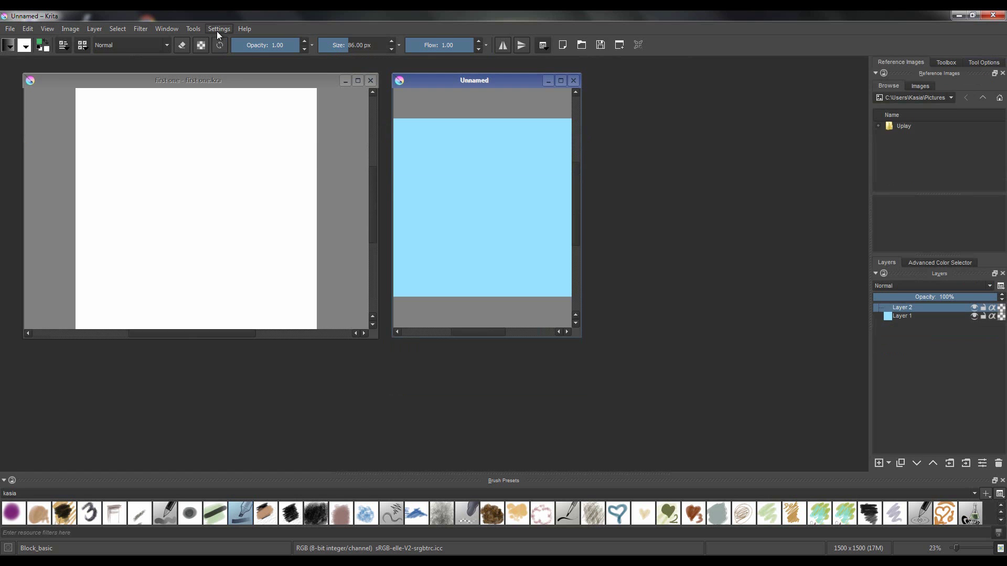
- Hide all dockers and both the File and Brushes and Stuff toolbars
click(218, 30)
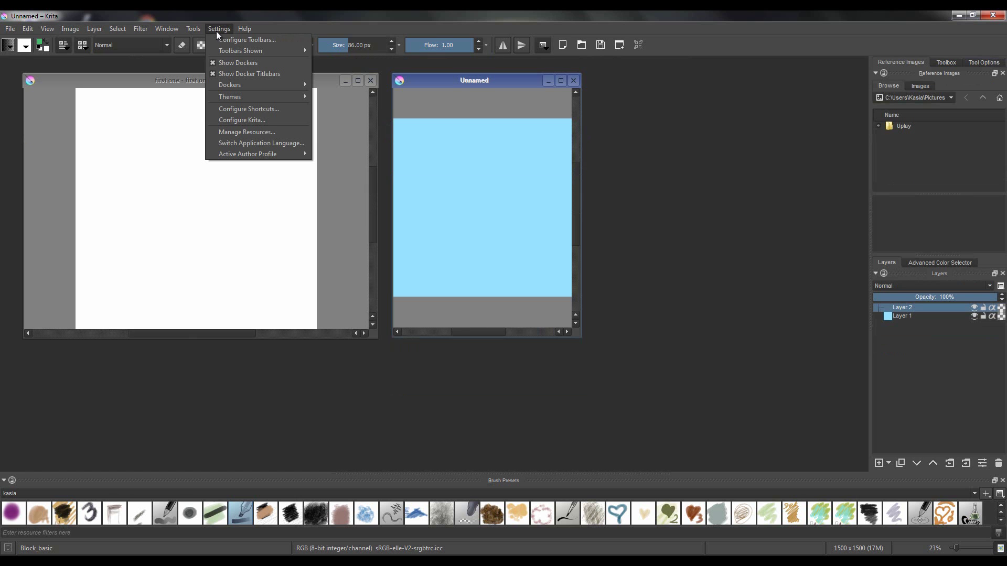
click(212, 63)
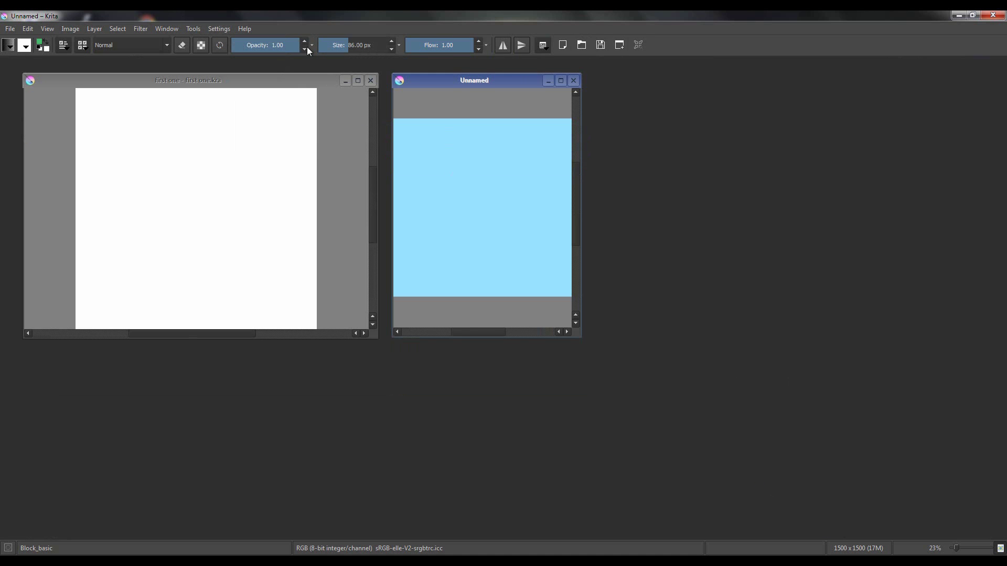
click(212, 30)
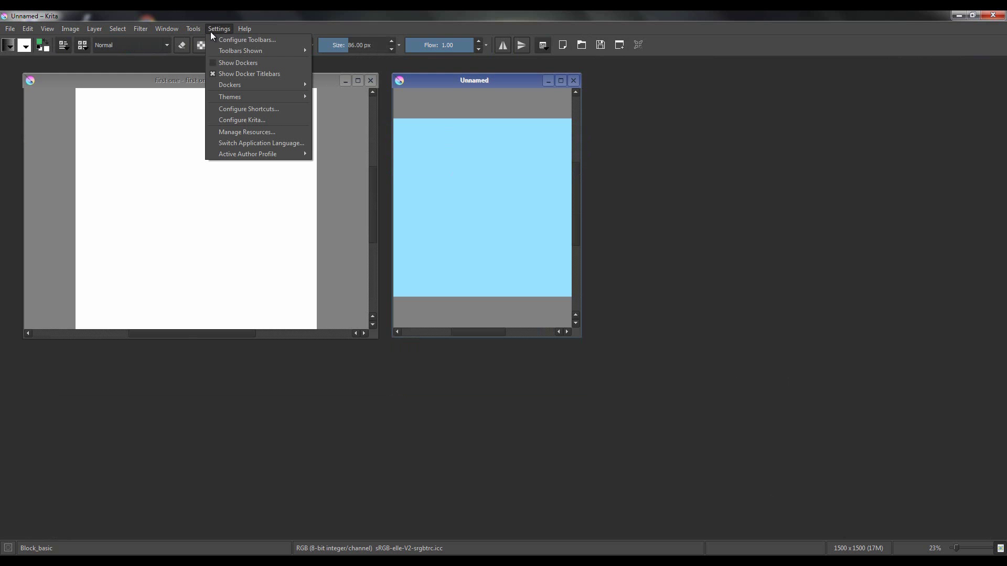
mouse_move(233, 49)
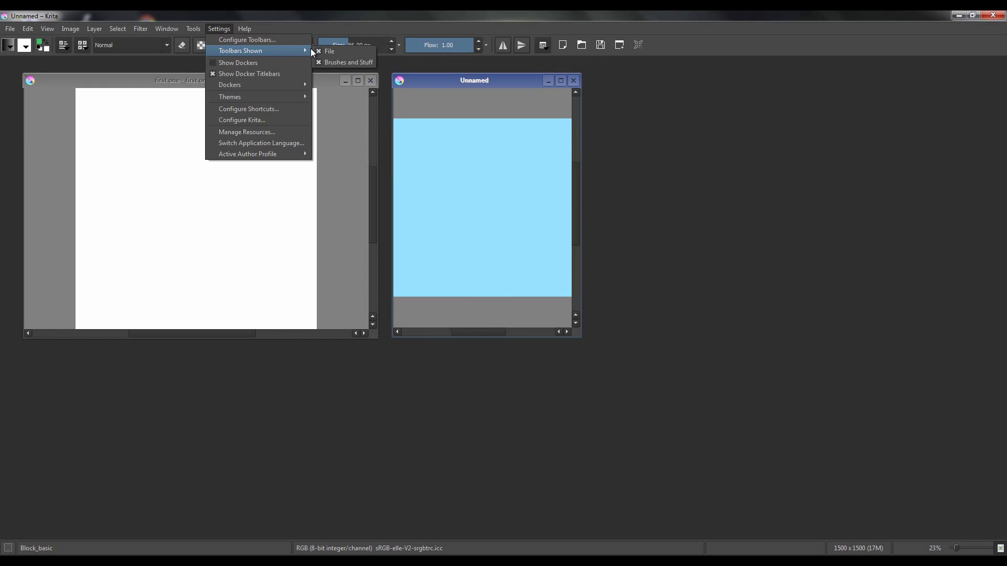
click(320, 50)
click(219, 29)
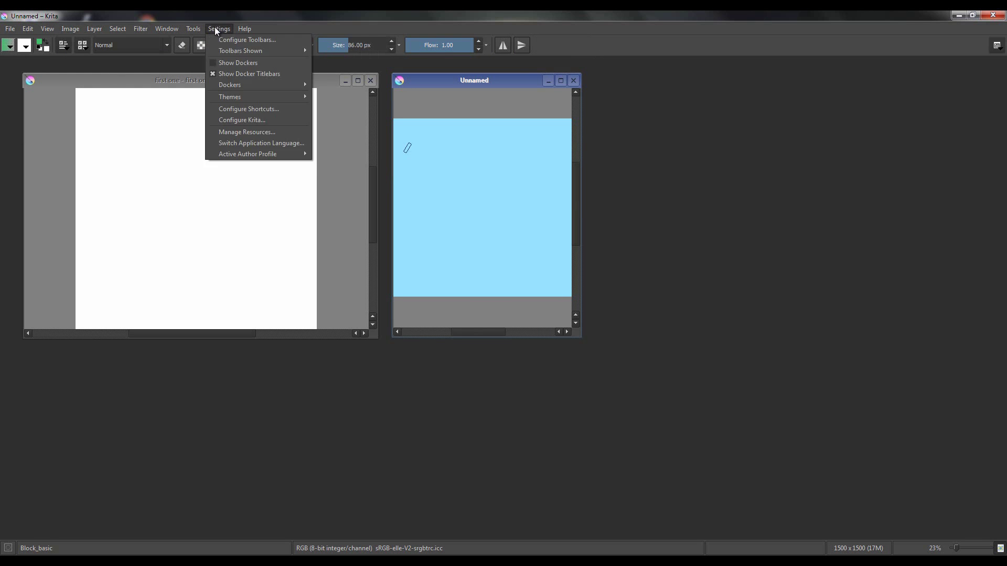
mouse_move(225, 50)
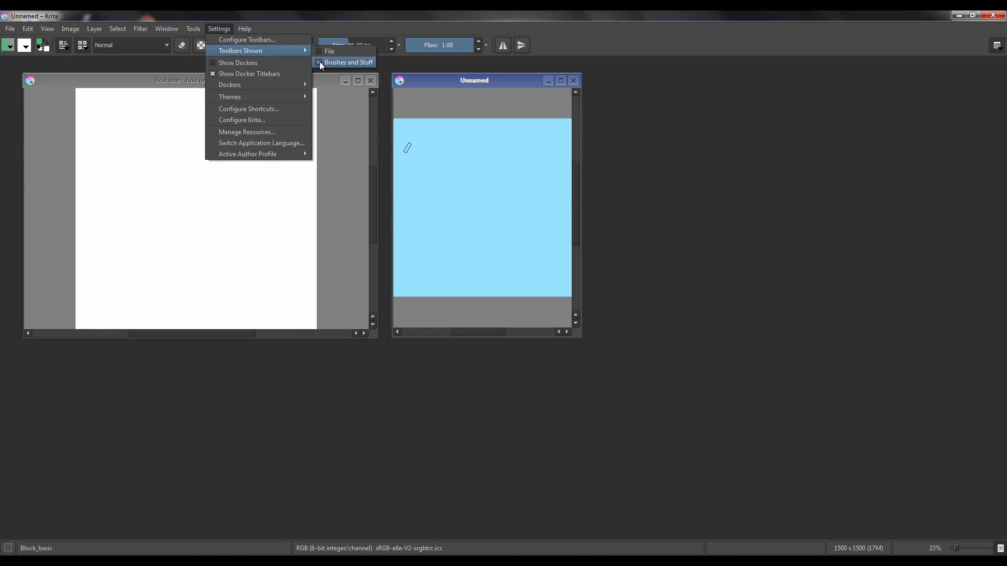
click(321, 62)
- Show the File and Brushes and Stuff toolbars again and bring all dockers back
click(214, 29)
mouse_move(225, 50)
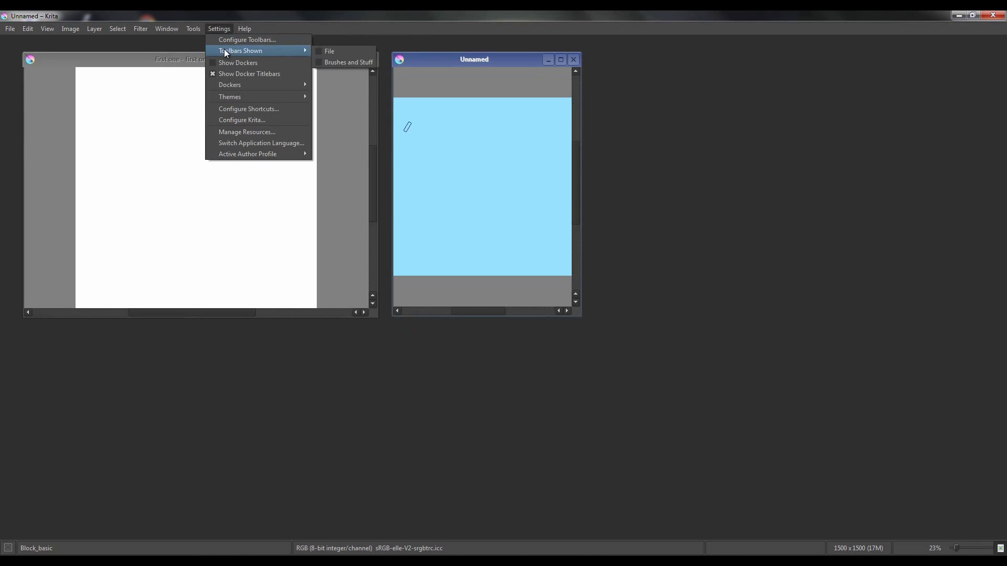
click(319, 51)
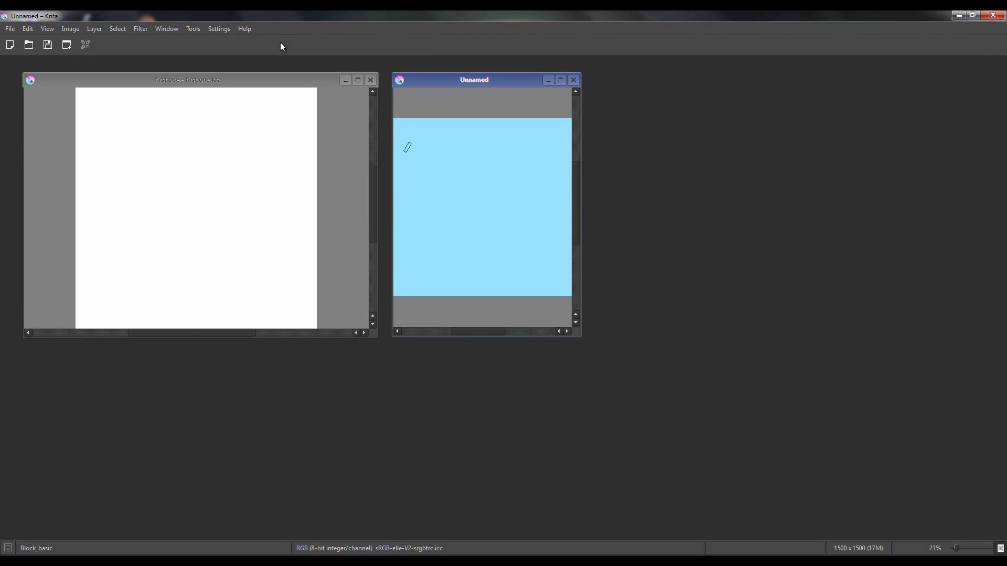
click(213, 31)
mouse_move(236, 50)
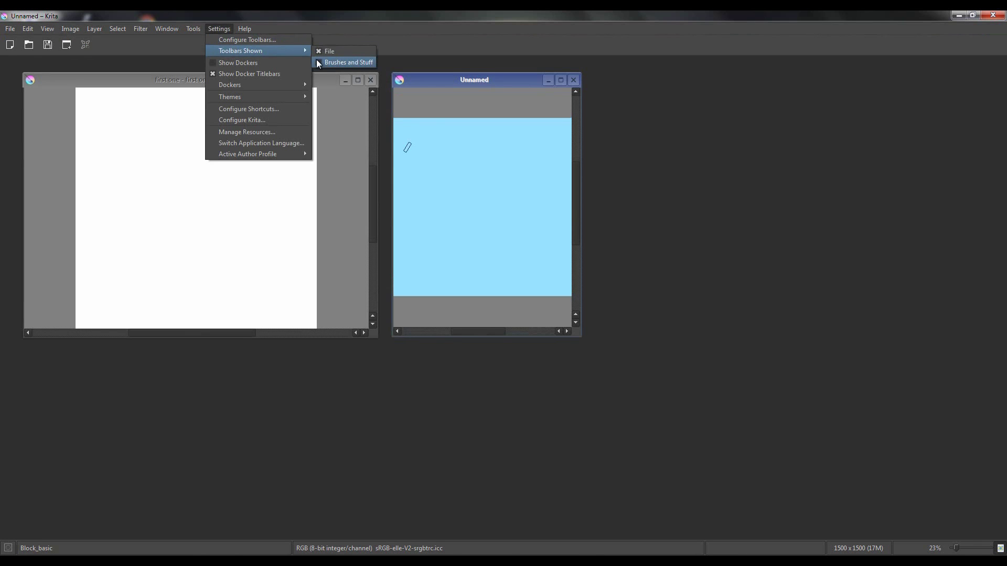
click(319, 61)
click(206, 30)
click(205, 29)
click(212, 31)
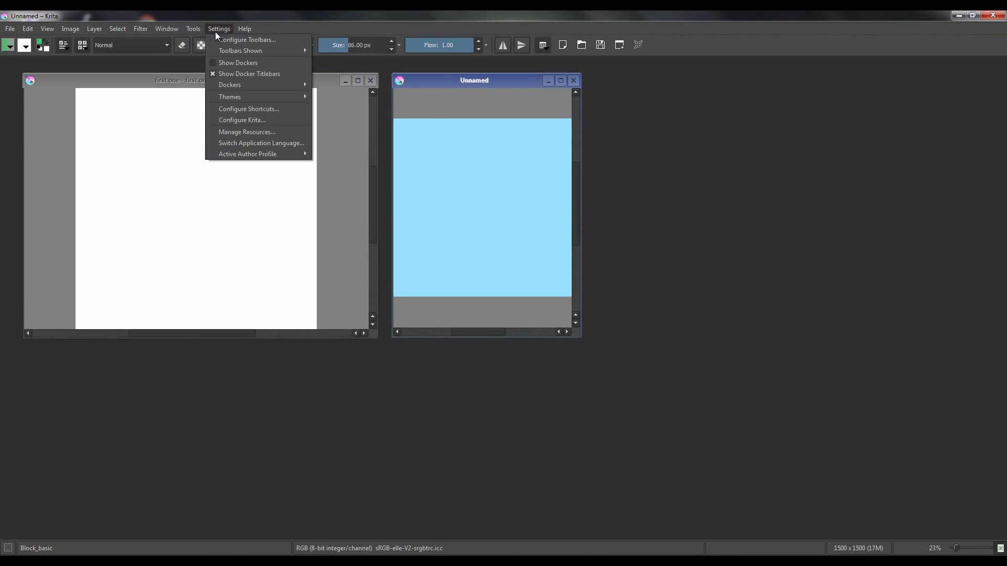
click(213, 63)
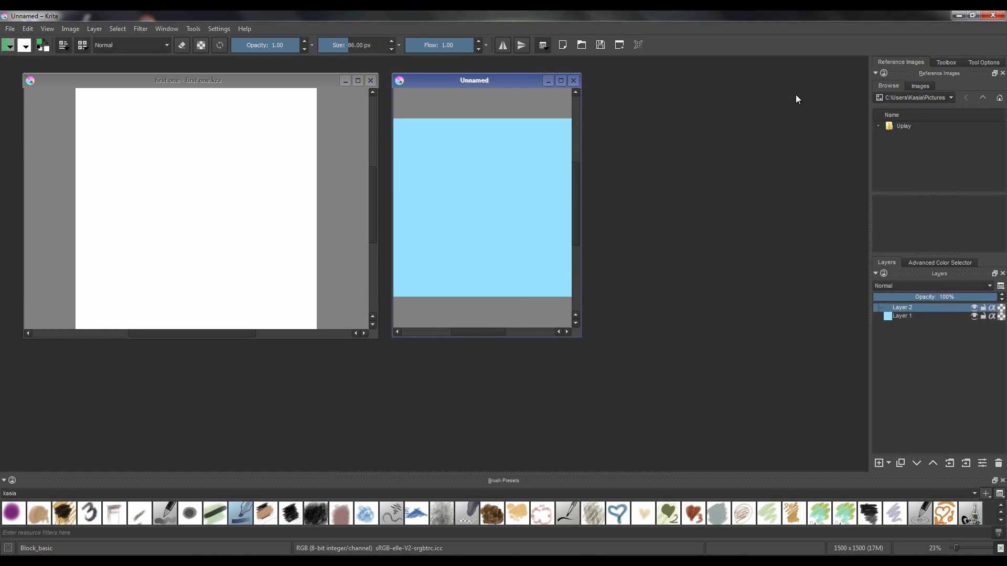
- Try out the Big_Paint, Big_Paint_2 and Big_Vector workspaces from the saved workspace list
click(542, 46)
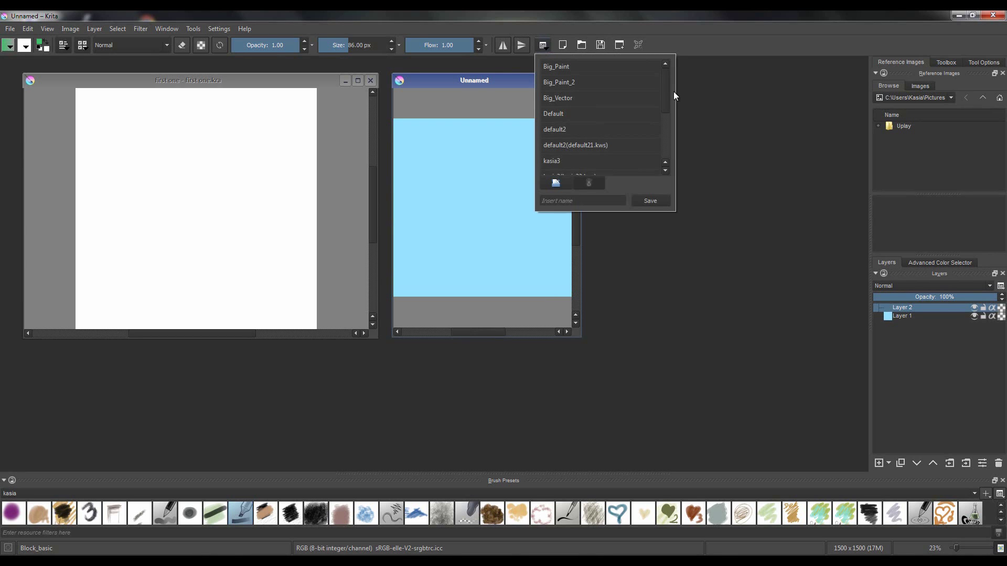
mouse_move(665, 93)
mouse_down()
mouse_move(663, 150)
mouse_move(665, 85)
mouse_up()
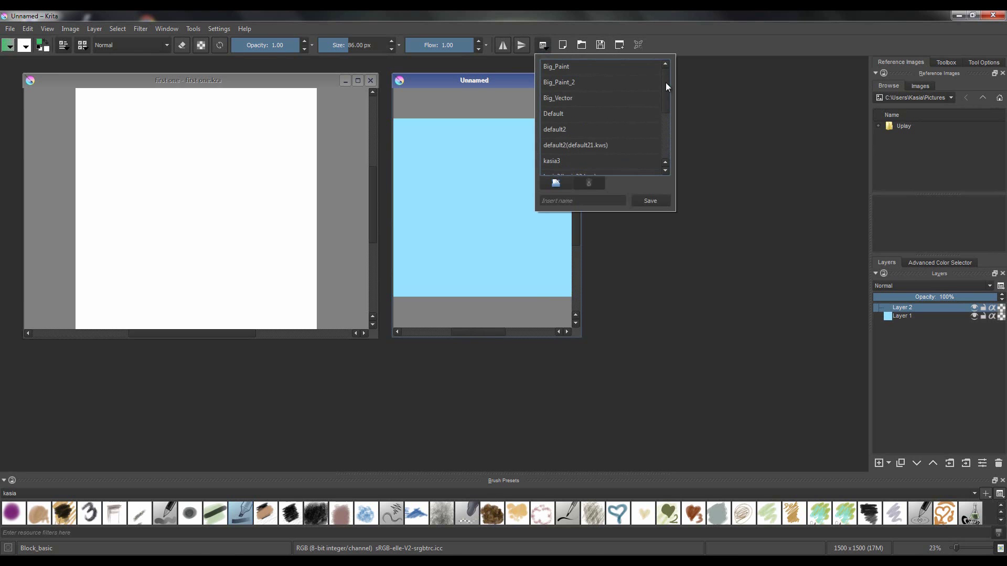
click(594, 68)
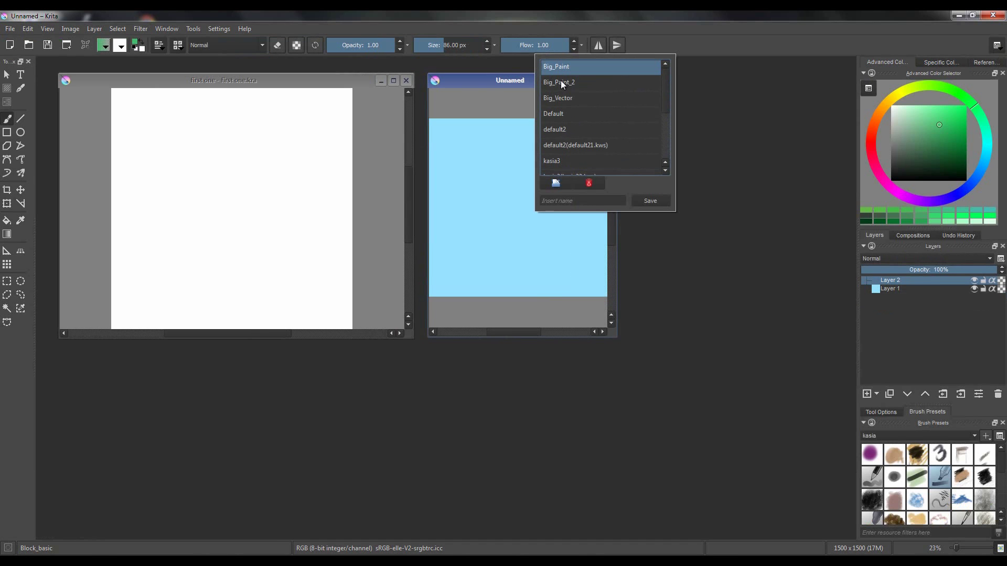
click(559, 82)
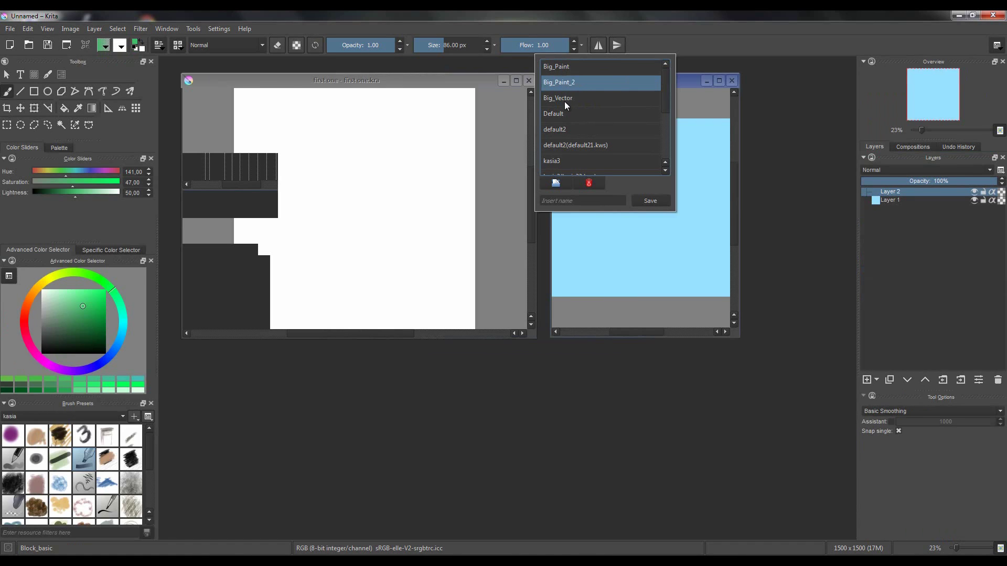
click(564, 102)
- Activate the "first one" document and apply the Default workspace
click(195, 87)
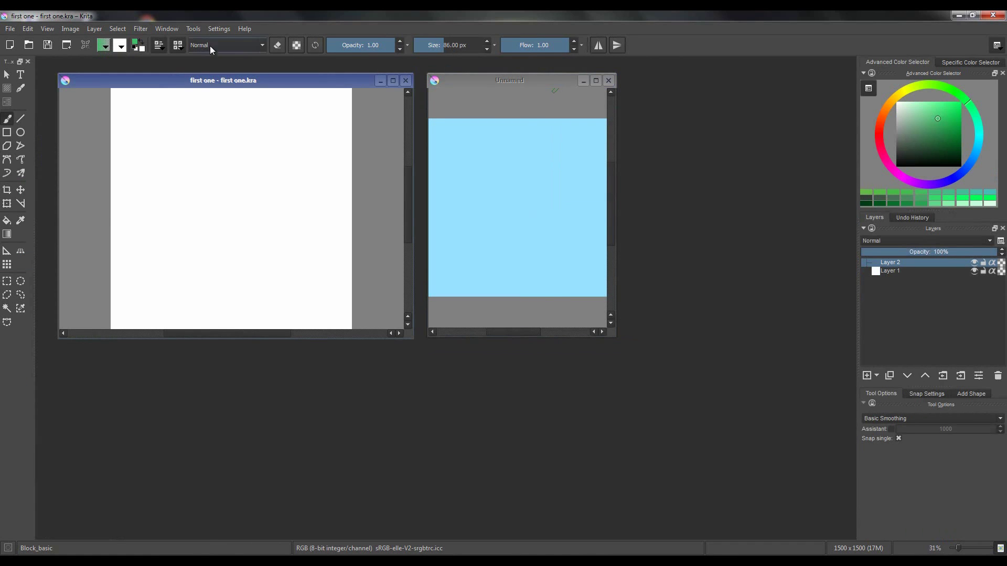
click(997, 46)
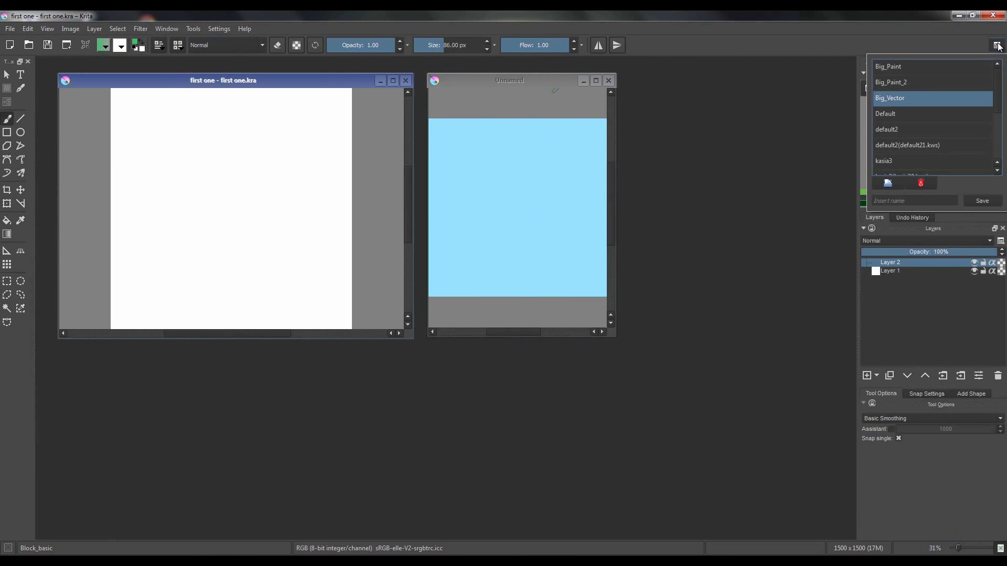
click(895, 118)
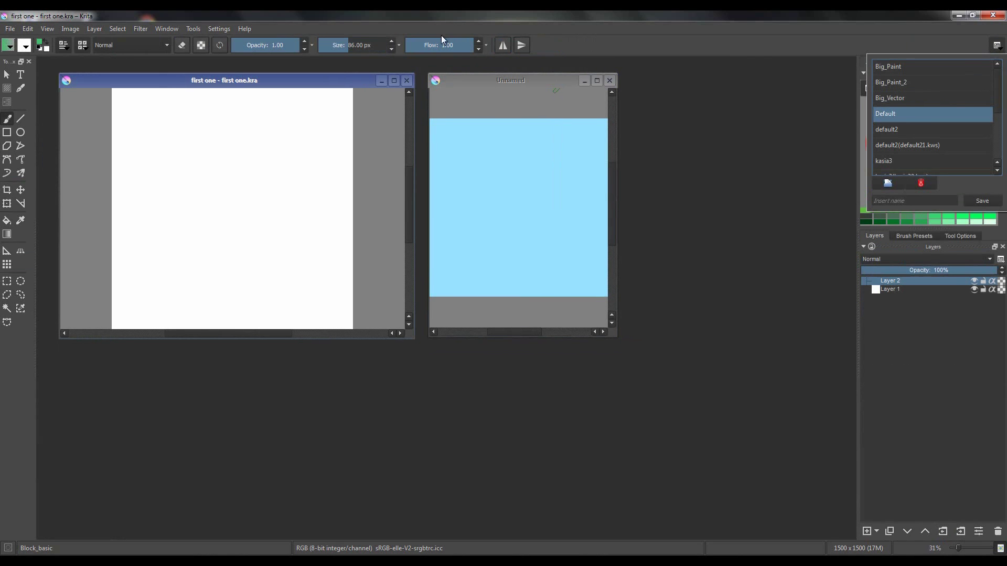
- Try out the default2, default2(default21.kws), Big_Paint_2 and Default workspaces, and apply the kasia3 workspace
click(894, 130)
click(892, 145)
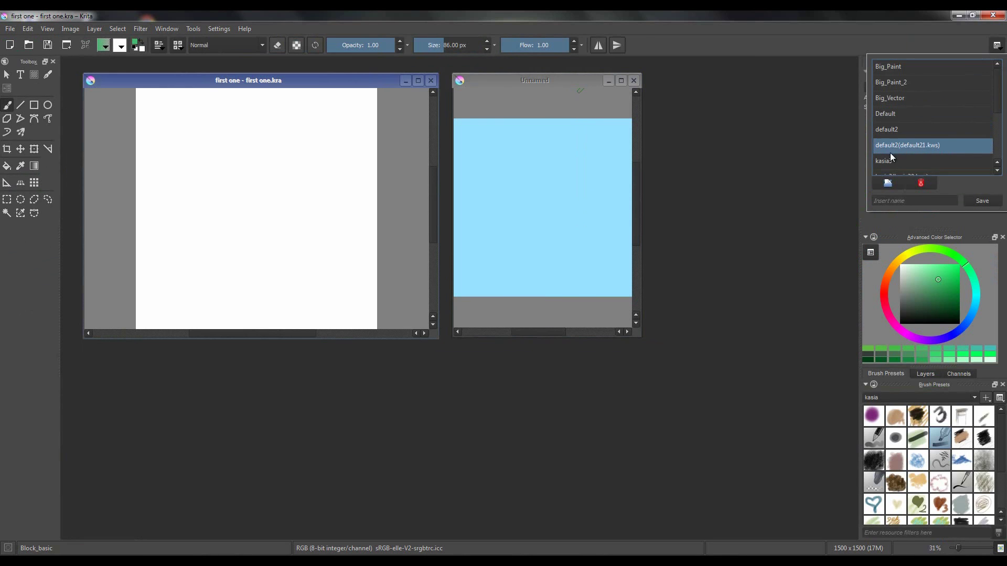
click(890, 157)
click(891, 87)
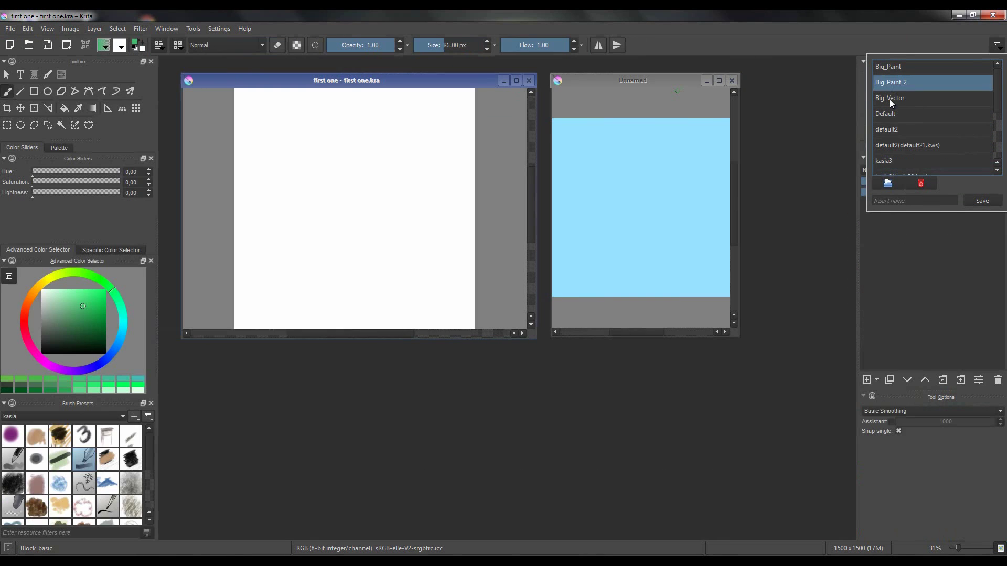
click(885, 117)
click(885, 160)
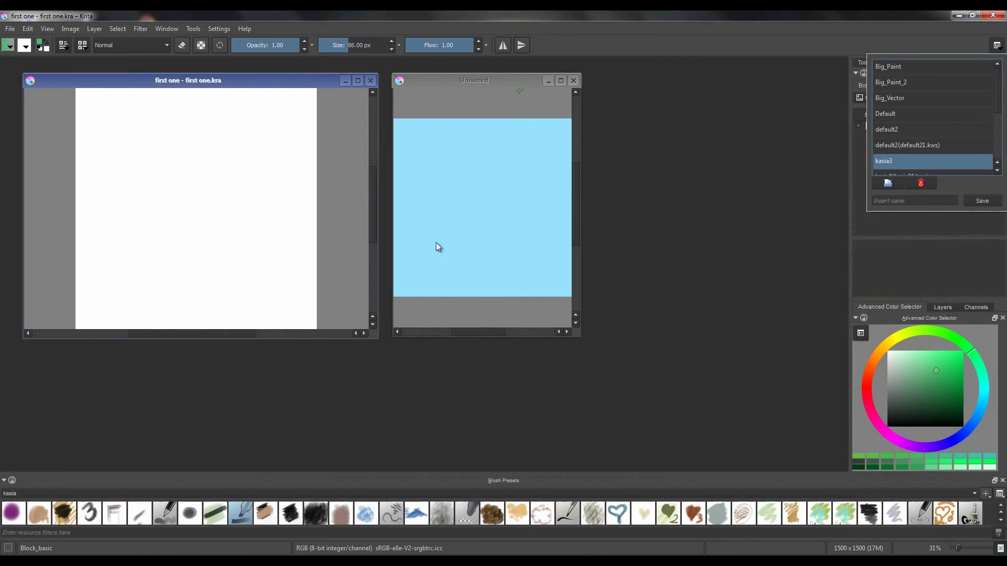
click(723, 368)
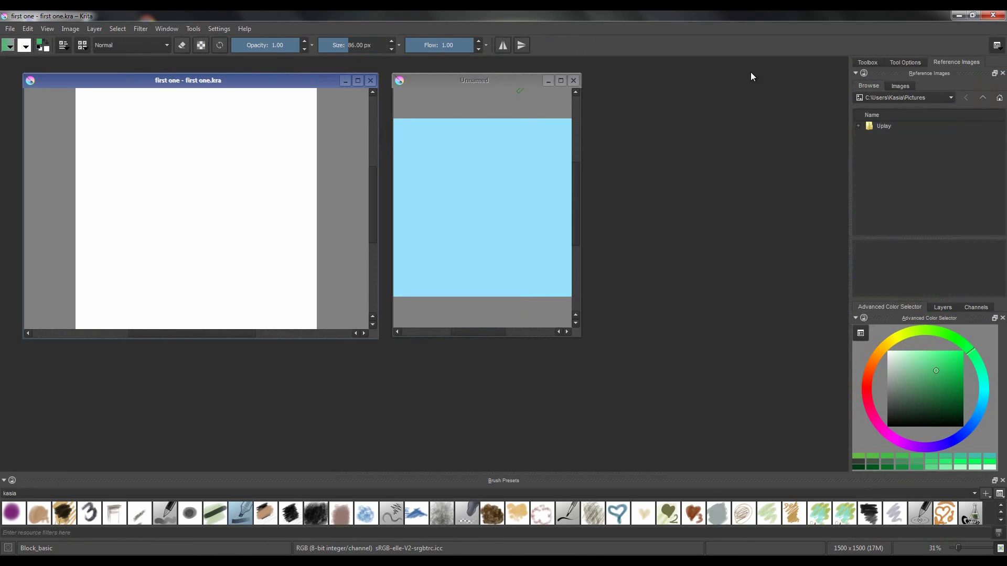
- Save the current interface layout as a new workspace named example
click(1000, 47)
click(901, 202)
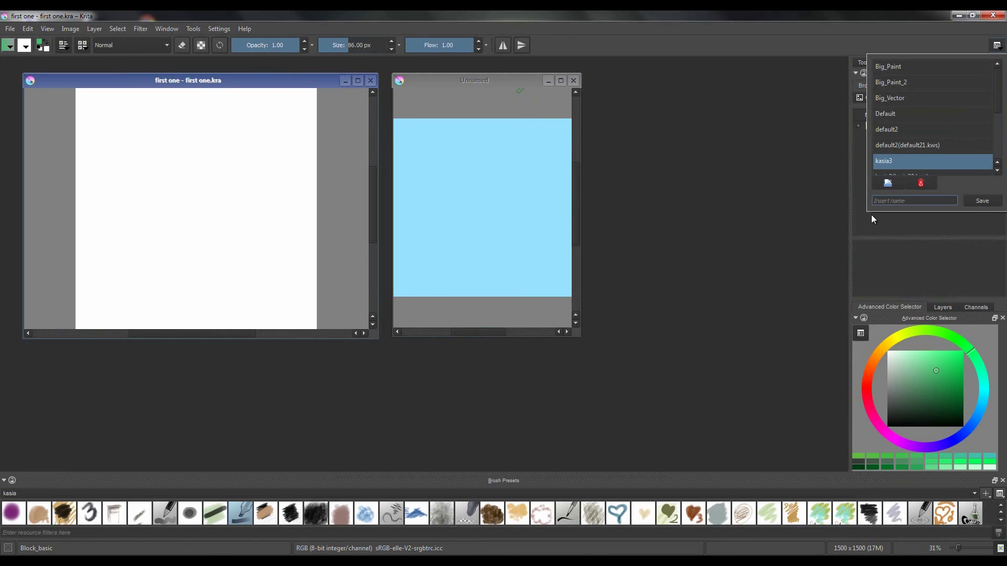
text(e)
click(985, 201)
- Test the saved example workspace by switching to Workspace 2 and nawigator and returning to example
scroll(999, 111, down, 1)
scroll(1000, 111, down, 3)
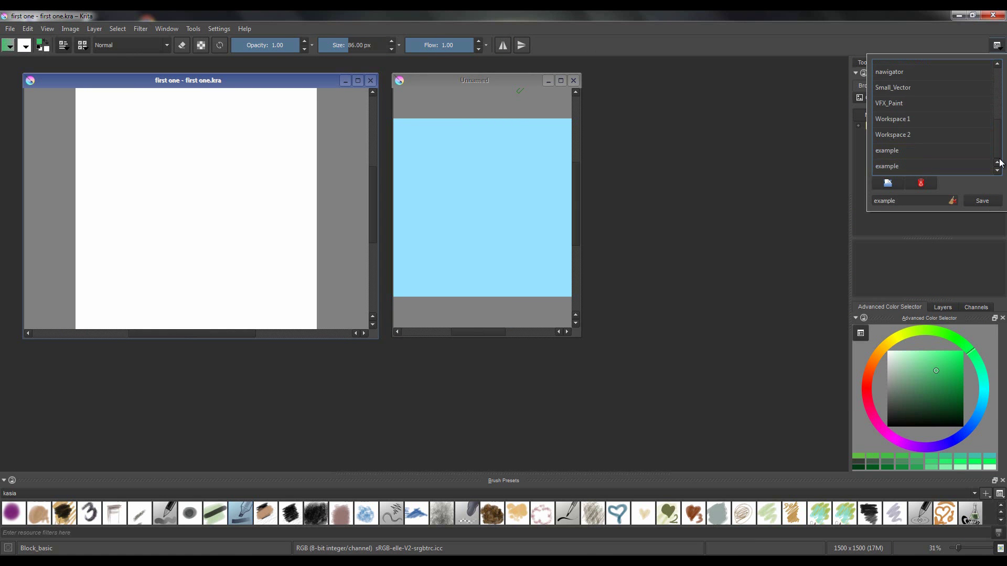
click(929, 155)
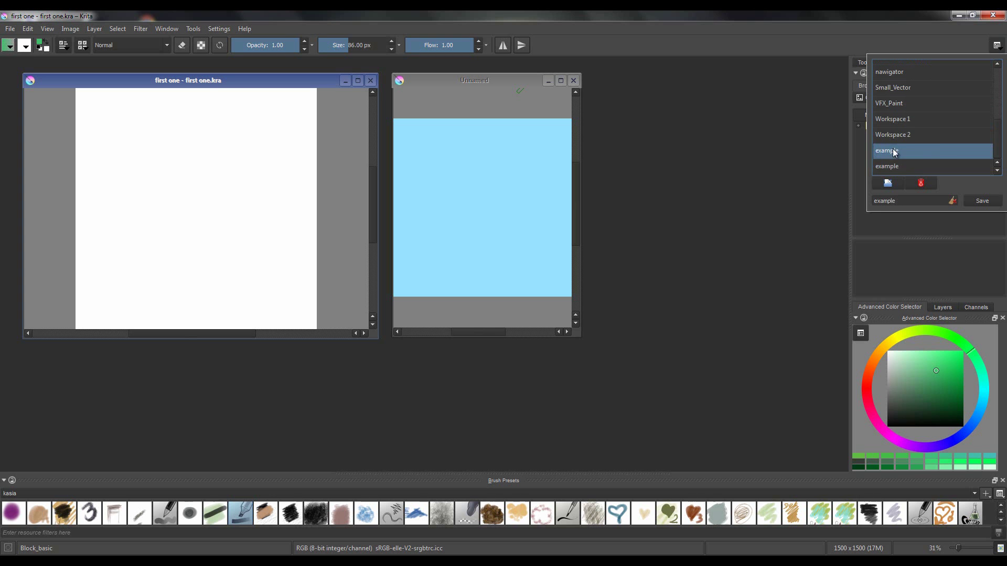
click(892, 132)
click(892, 77)
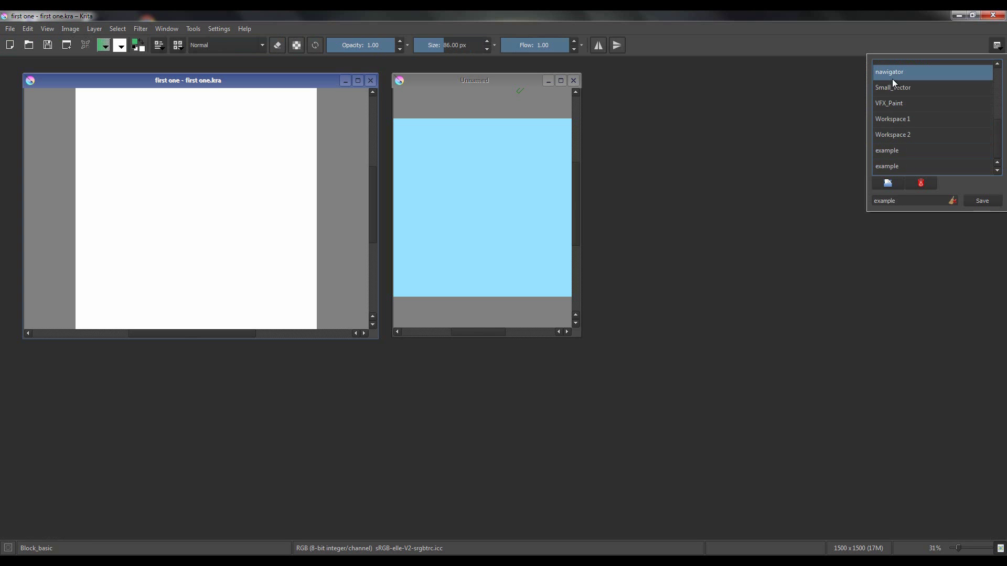
click(886, 153)
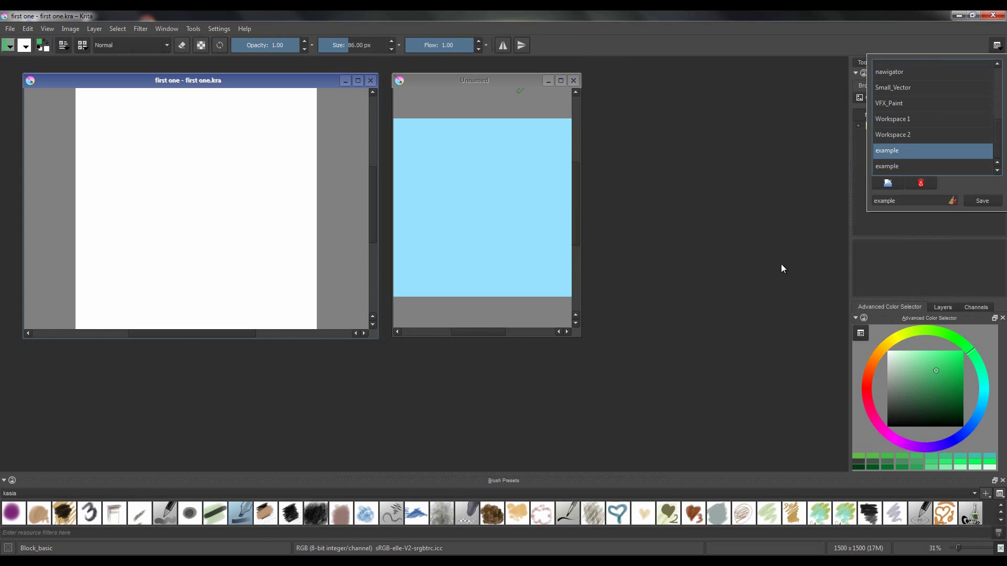
click(769, 300)
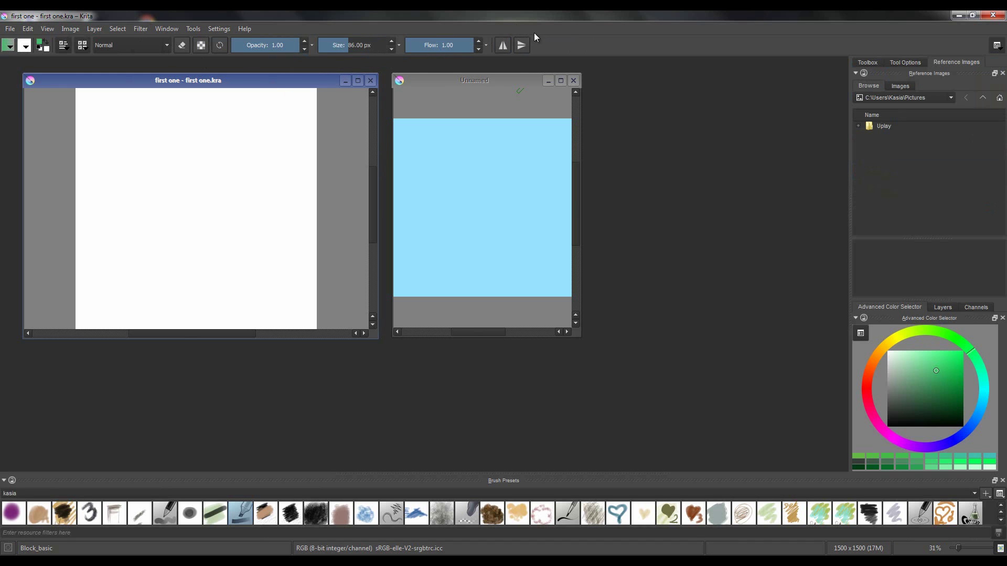
- Open the toolbar configuration and look through the actions available for the Brushes and Stuff toolbar
right_click(559, 51)
mouse_move(611, 65)
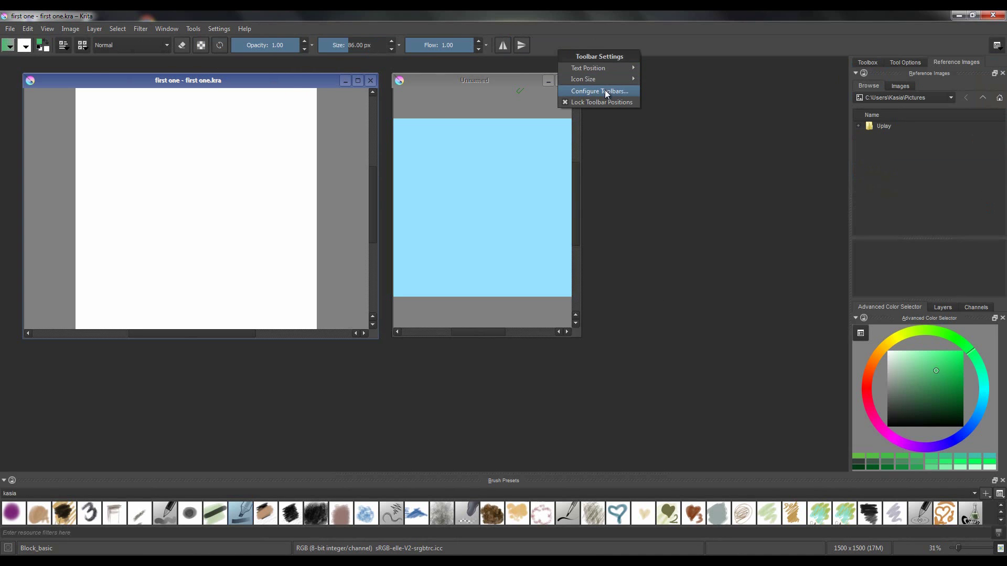
click(604, 90)
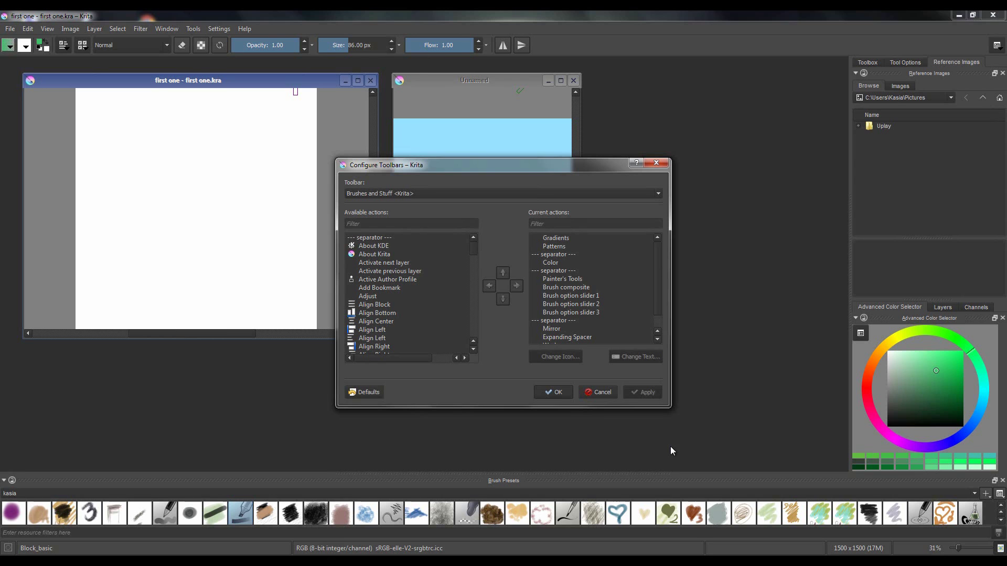
click(402, 194)
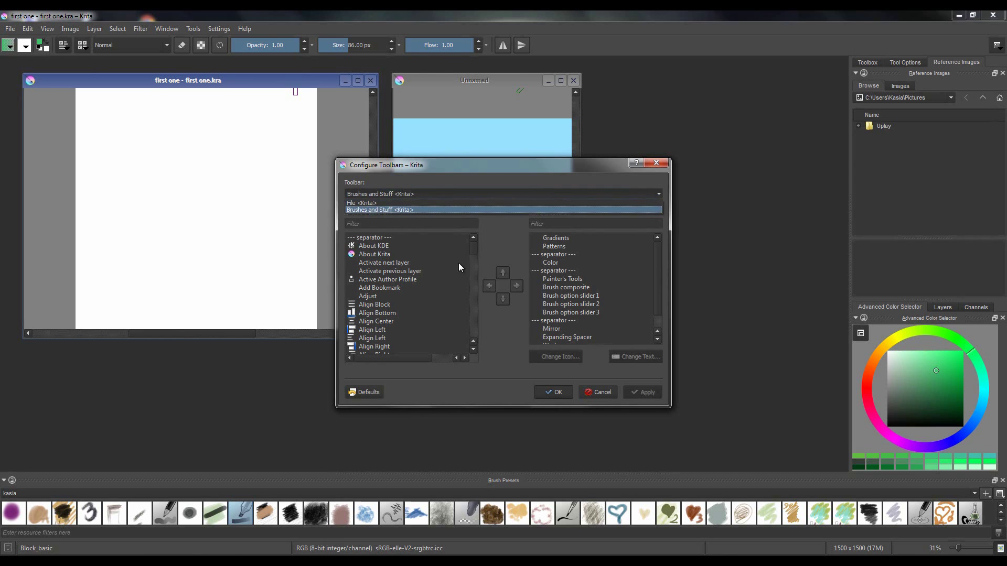
click(473, 249)
drag(474, 252, 473, 276)
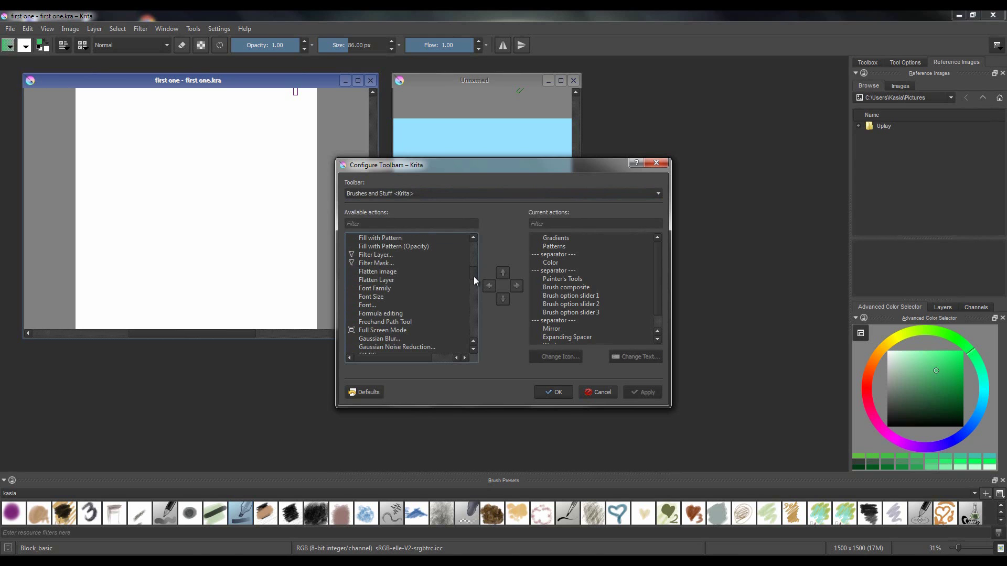
- Look through the actions available for the File toolbar and select the Freehand Path Tool action
click(451, 194)
click(452, 202)
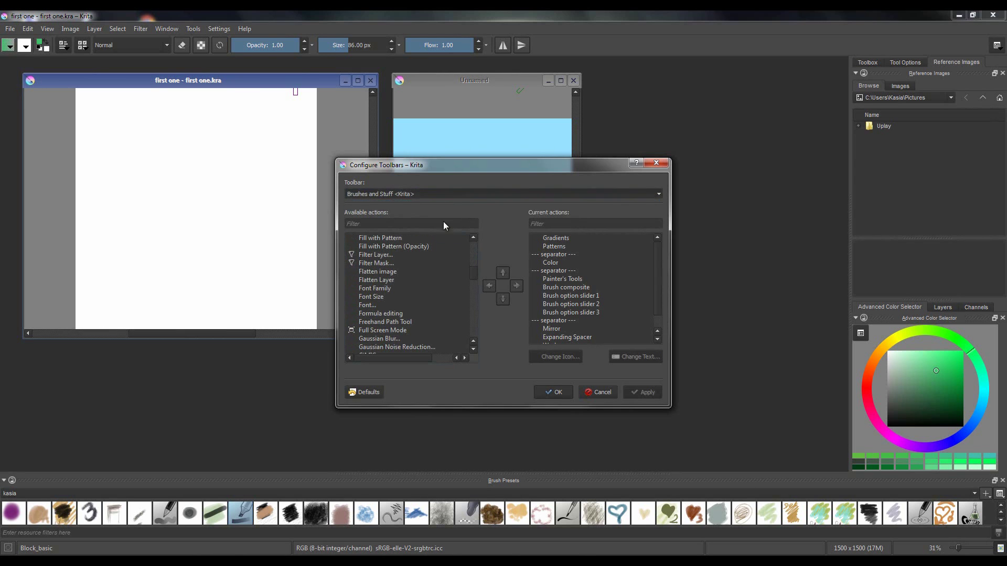
scroll(469, 269, down, 5)
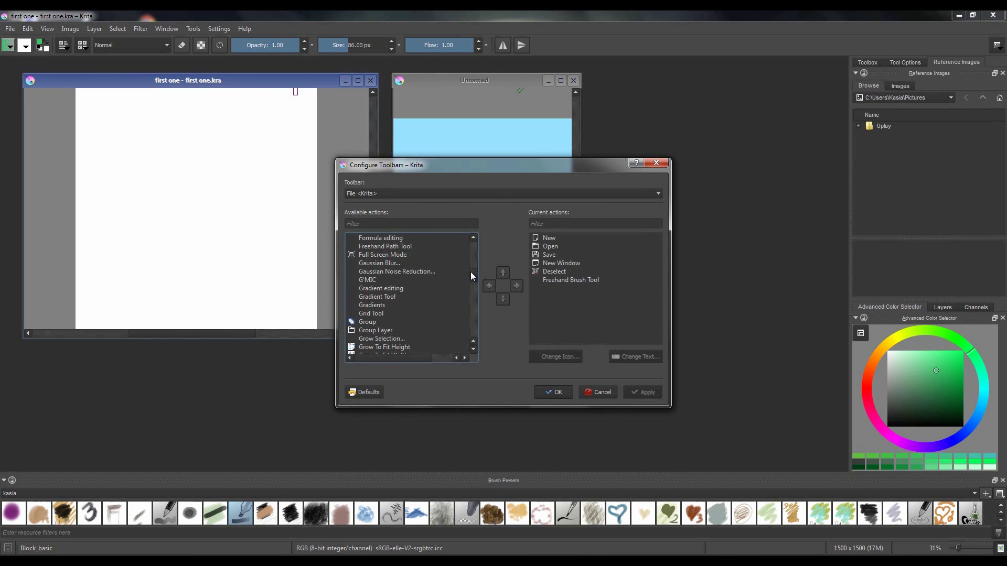
scroll(470, 271, up, 2)
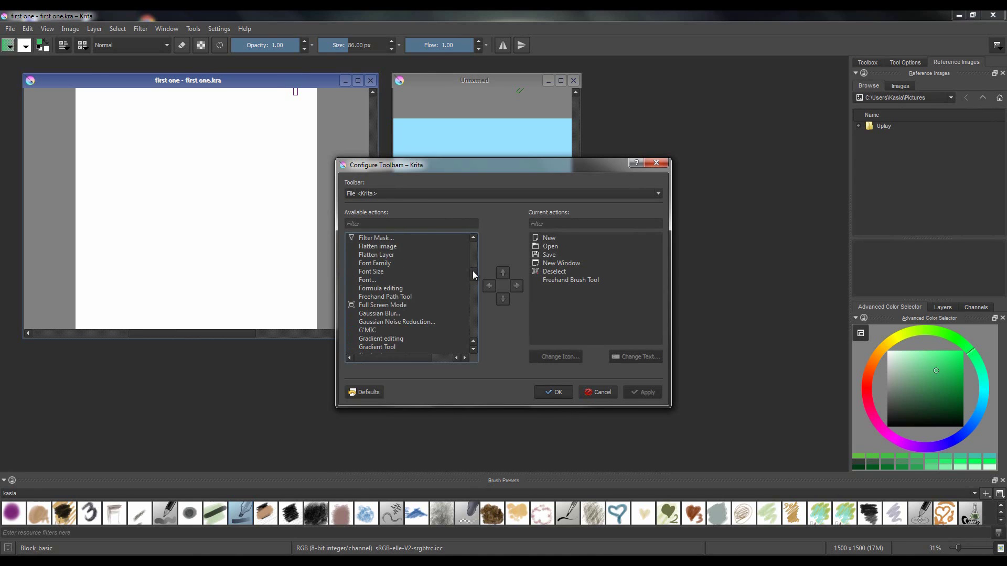
scroll(473, 271, up, 4)
scroll(474, 270, down, 3)
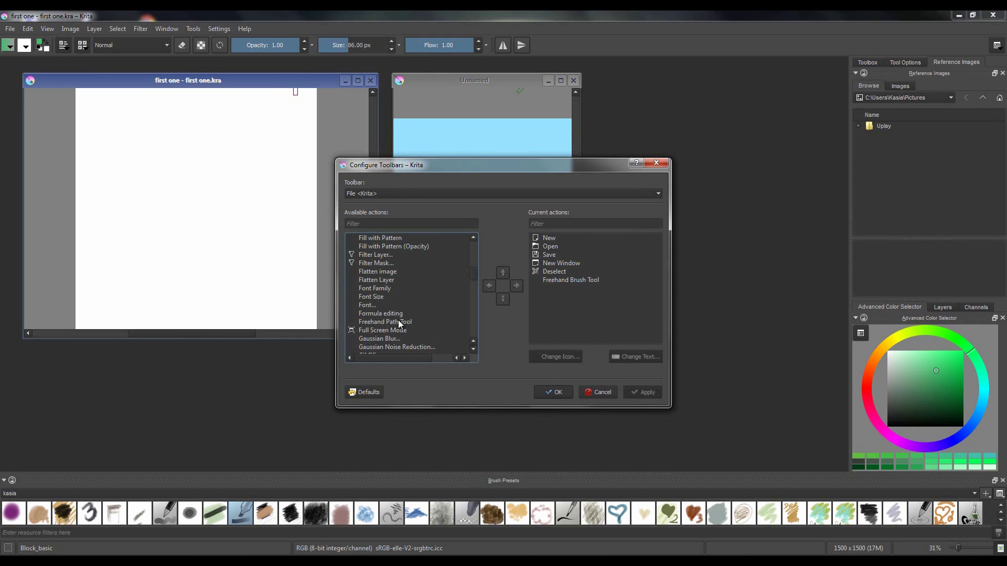
scroll(396, 329, down, 1)
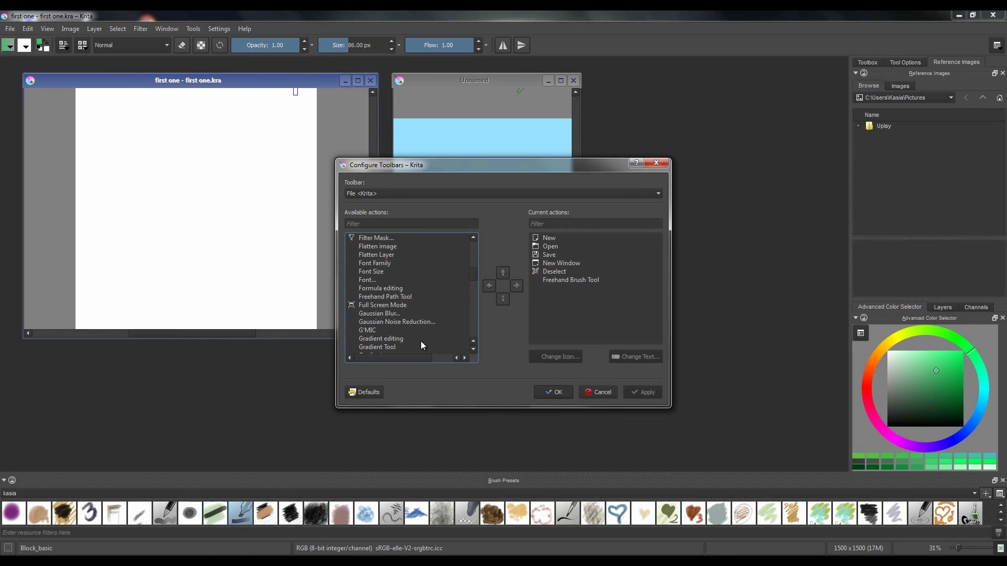
click(401, 297)
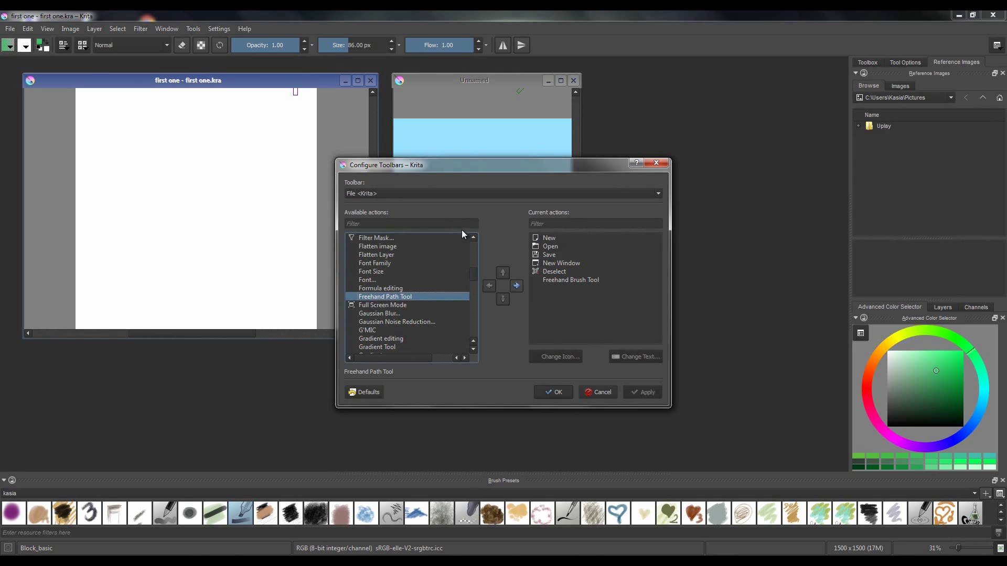
- Add the Freehand Path Tool action to the Brushes and Stuff toolbar and apply the toolbar configuration
click(452, 195)
click(445, 205)
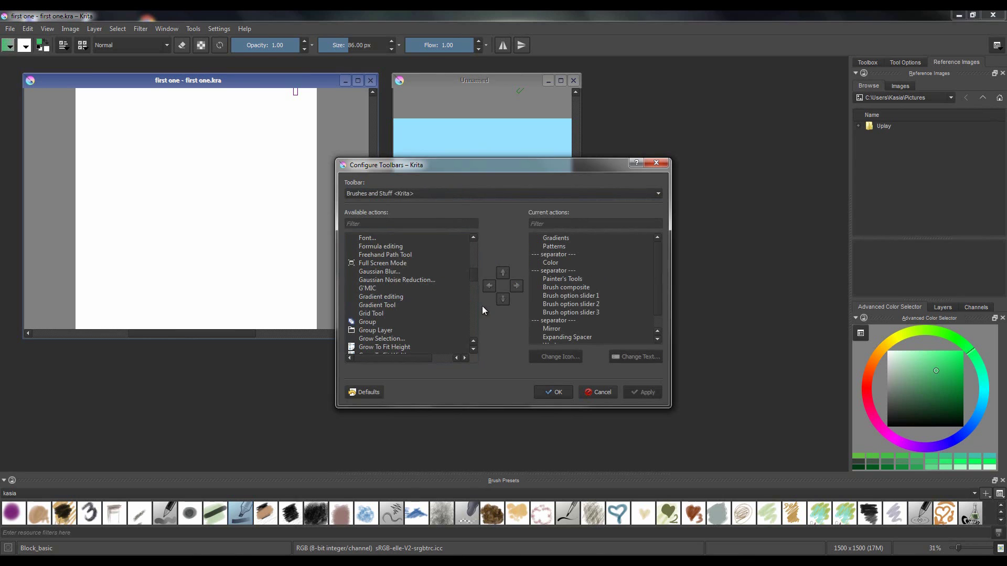
scroll(474, 281, down, 5)
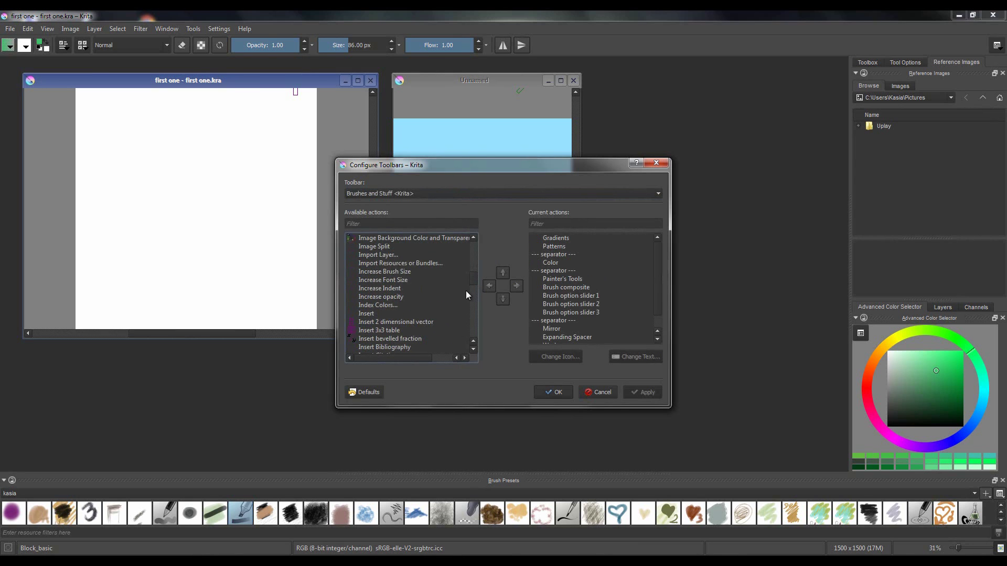
scroll(438, 304, up, 5)
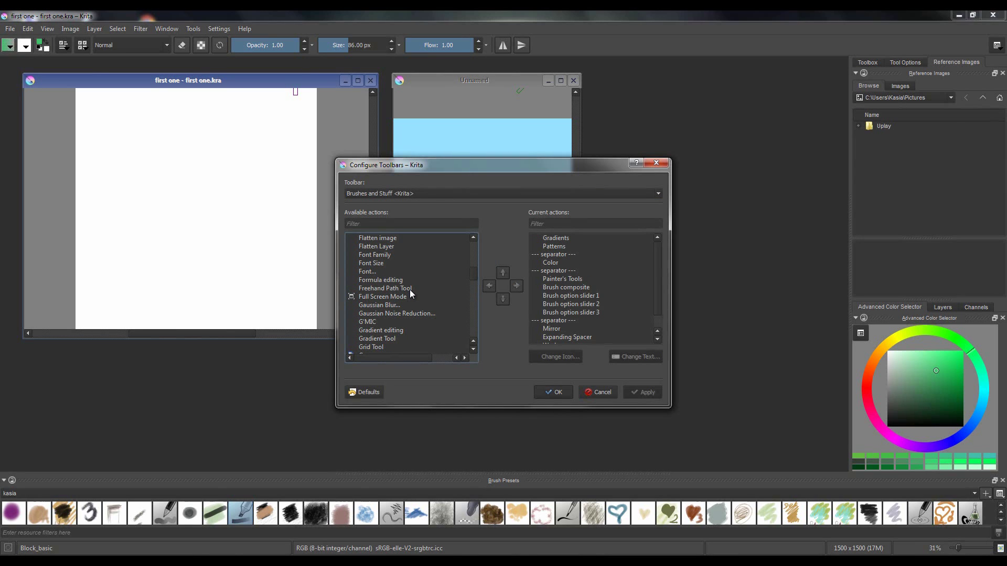
click(401, 288)
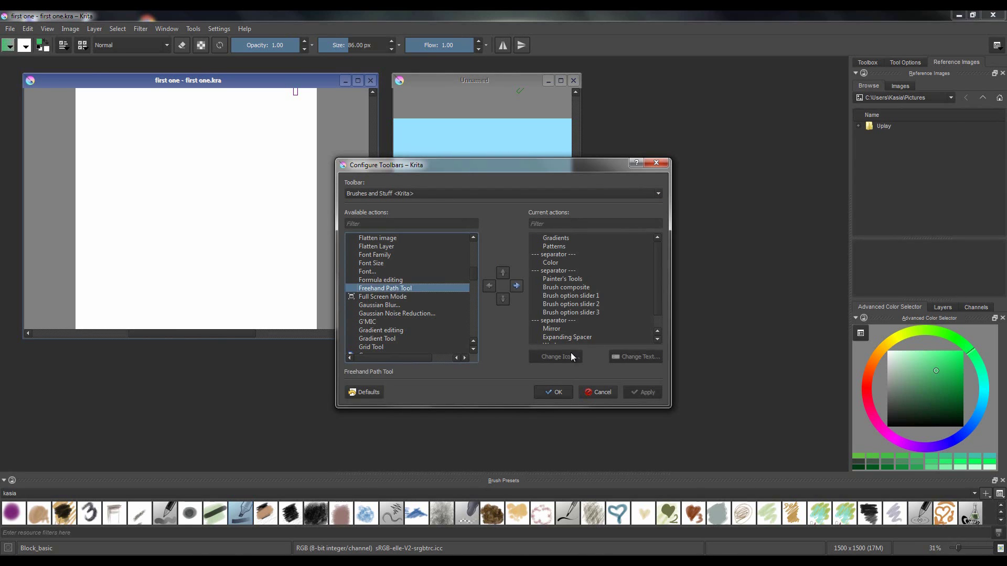
click(512, 285)
click(643, 393)
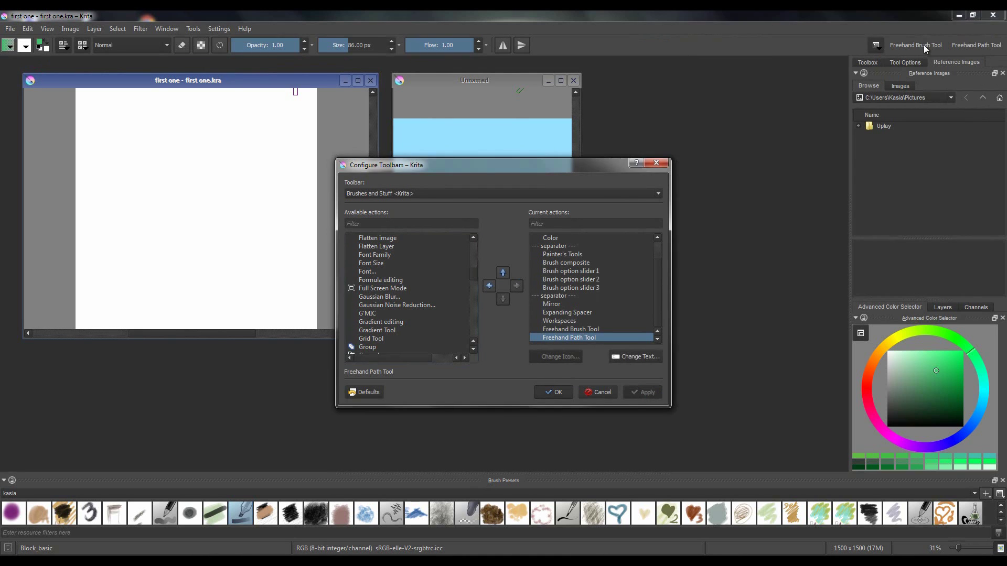
click(551, 392)
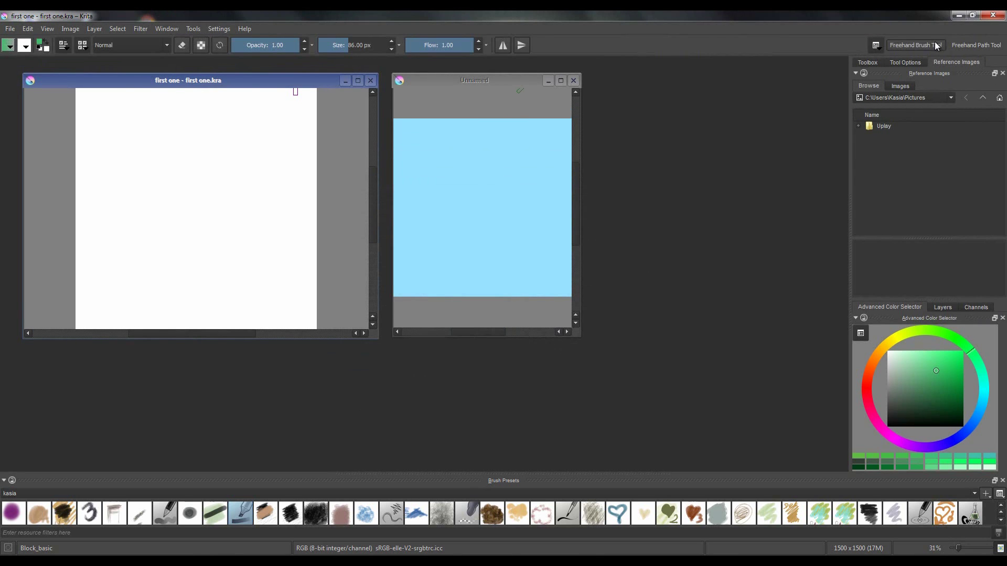
- Draw green test strokes on the blue Unnamed canvas with the Freehand Brush and Freehand Path tools, and bring up the Toolbox docker
click(468, 151)
mouse_move(492, 158)
mouse_down()
mouse_move(469, 231)
mouse_move(429, 240)
mouse_up()
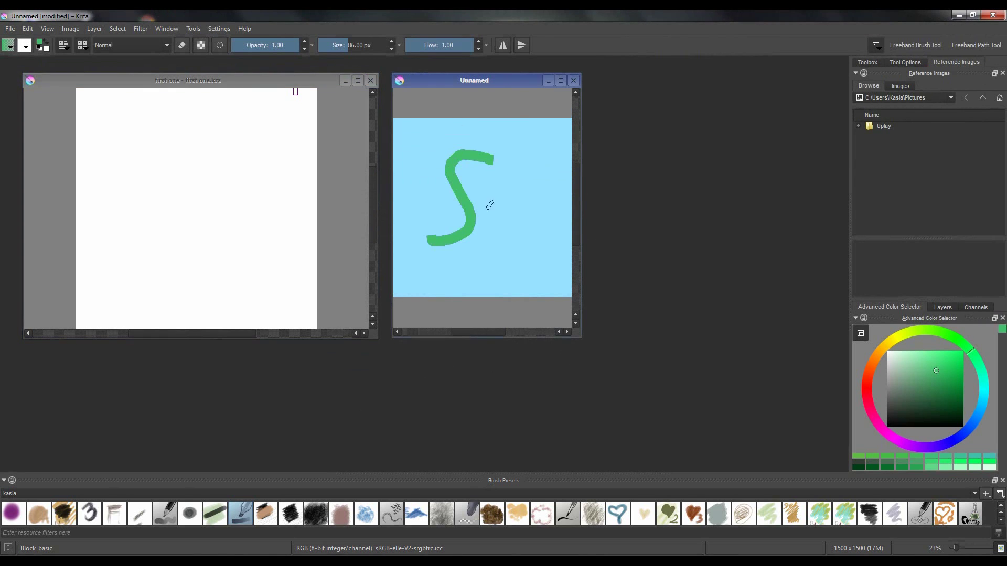
drag(488, 206, 507, 174)
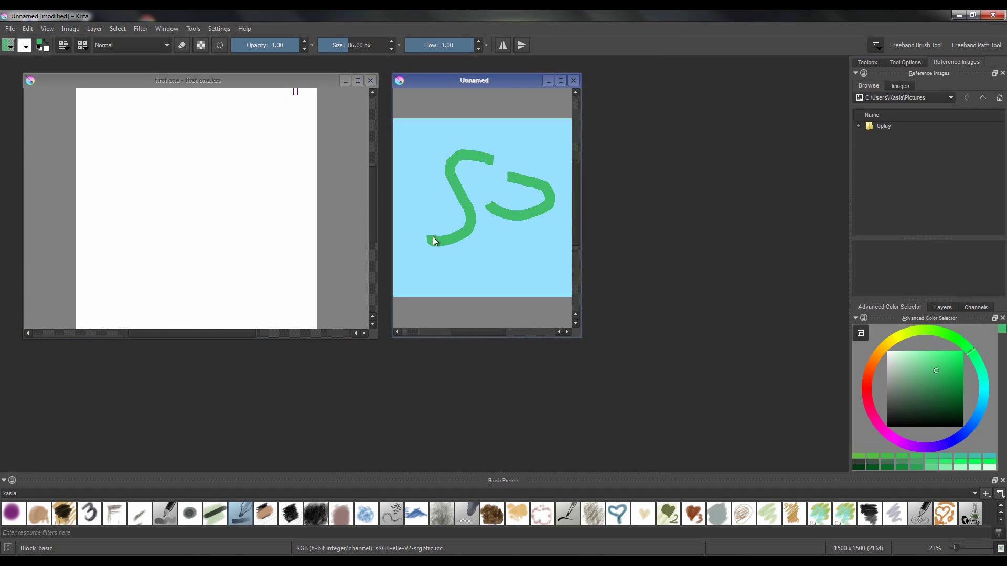
drag(503, 196, 504, 195)
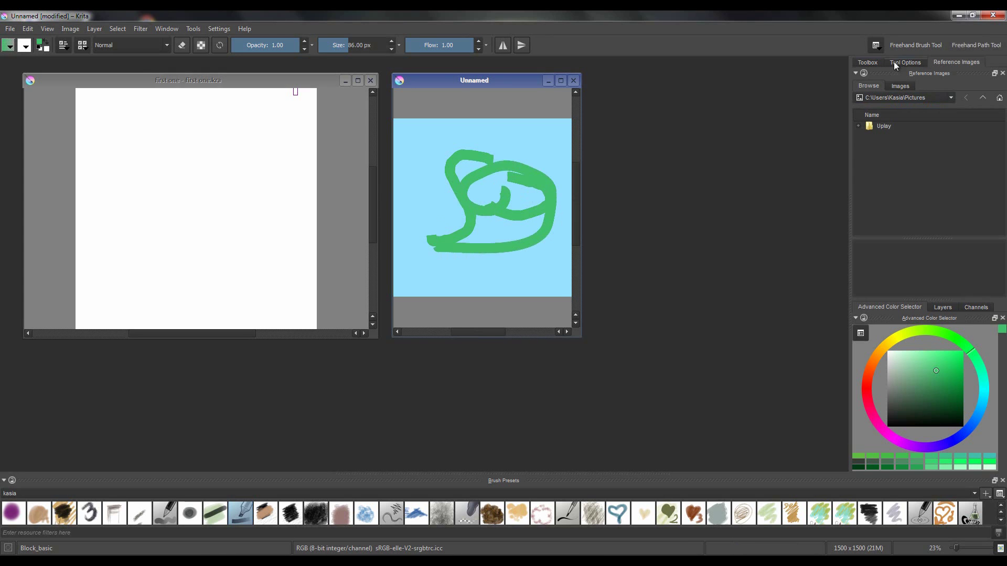
click(869, 62)
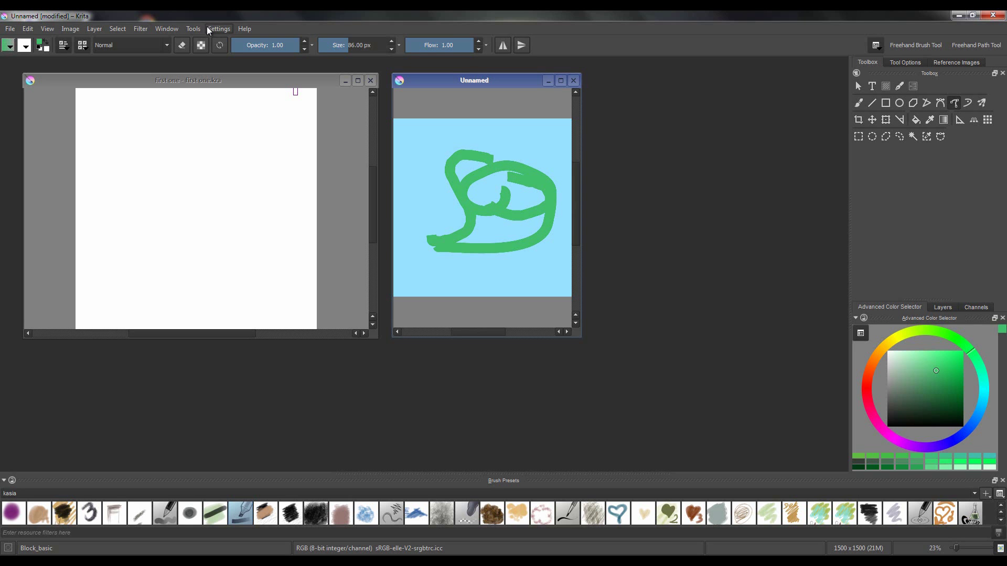
- Change the interface theme to Krita bright
click(210, 31)
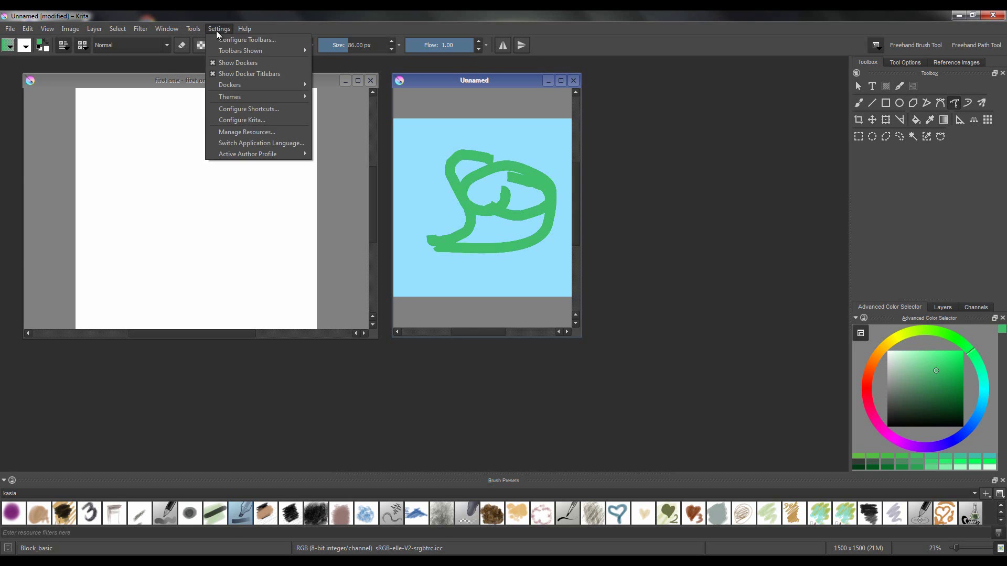
mouse_move(235, 101)
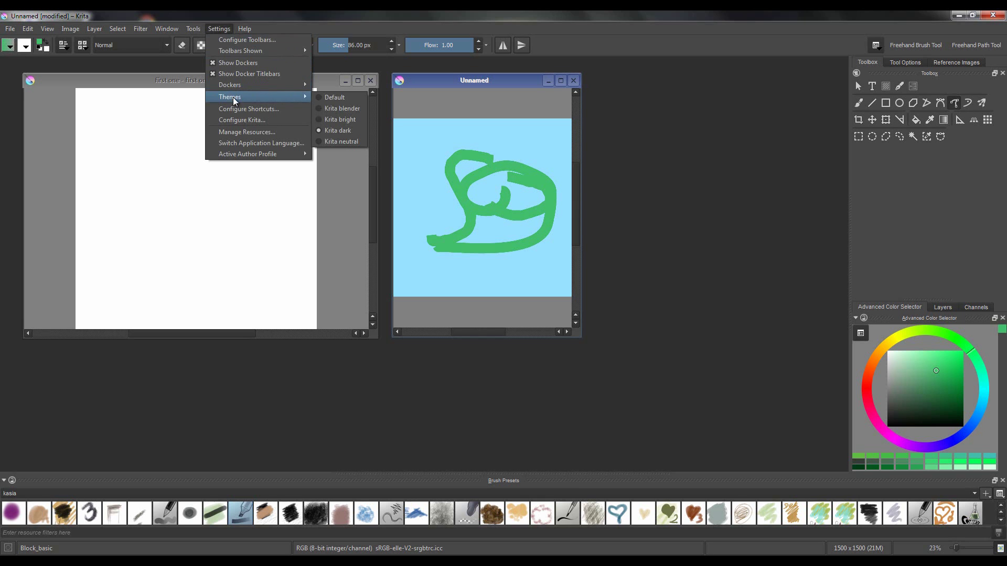
click(350, 122)
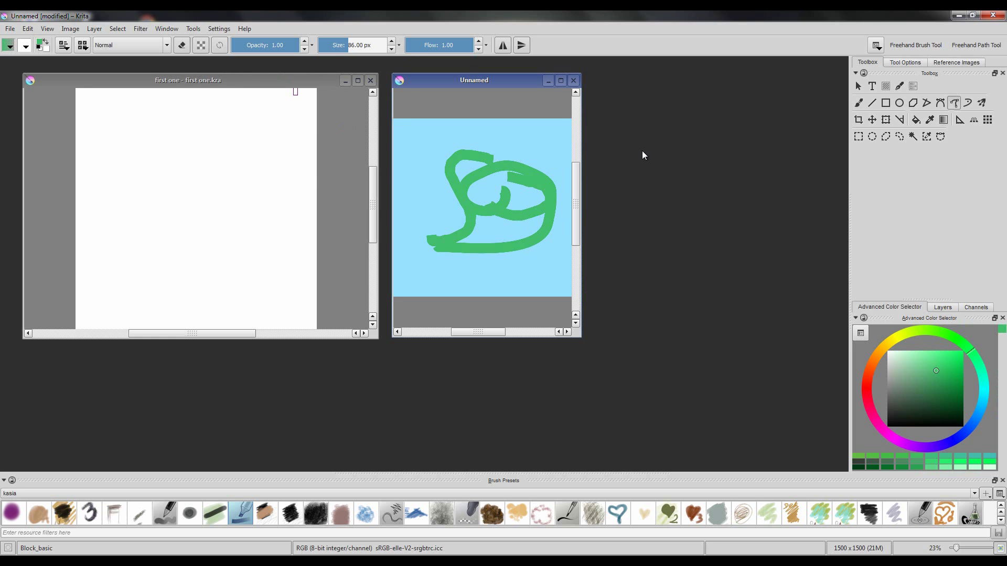
- Try the Krita blender interface theme, followed by the Krita neutral theme
click(220, 29)
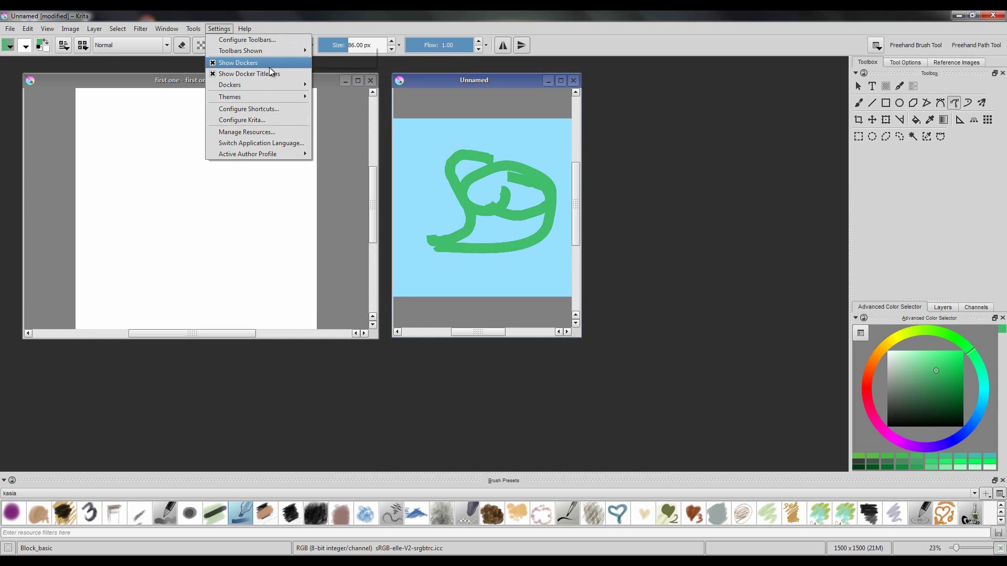
mouse_move(271, 96)
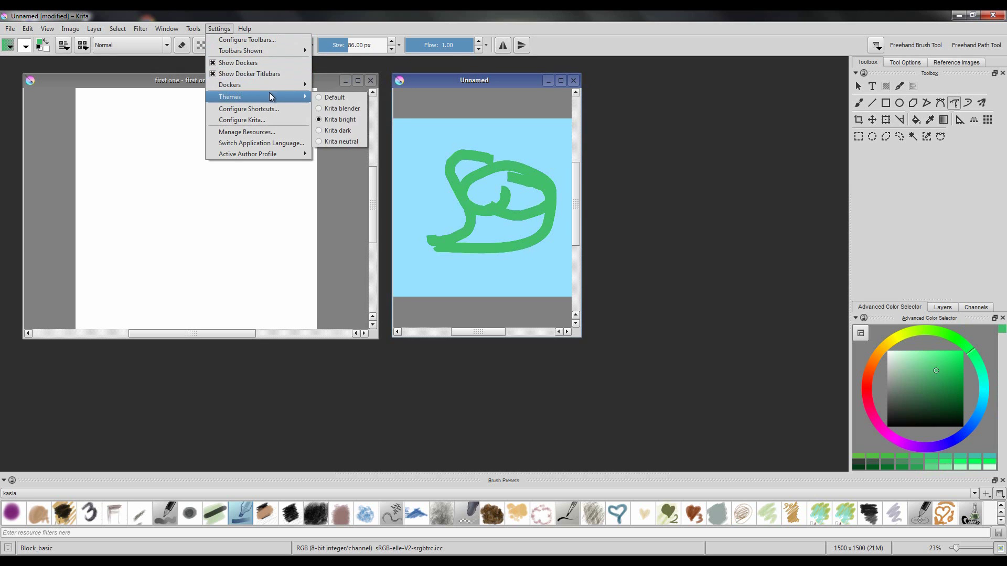
click(337, 108)
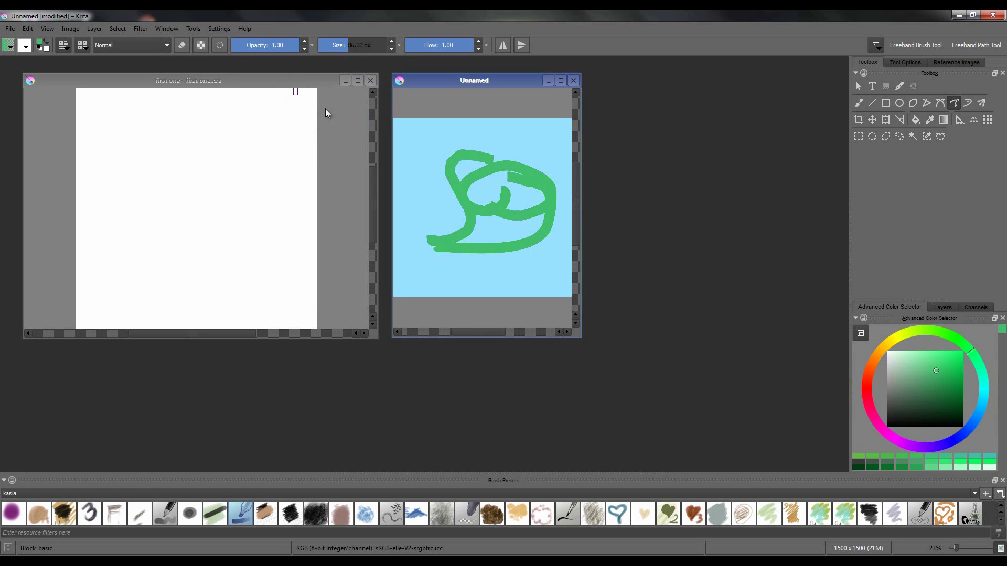
click(220, 32)
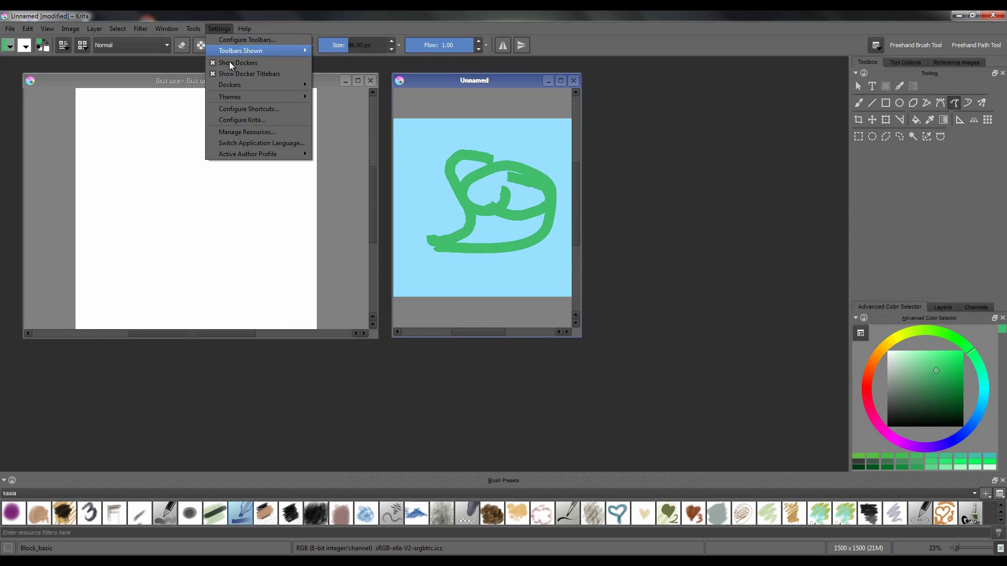
mouse_move(241, 85)
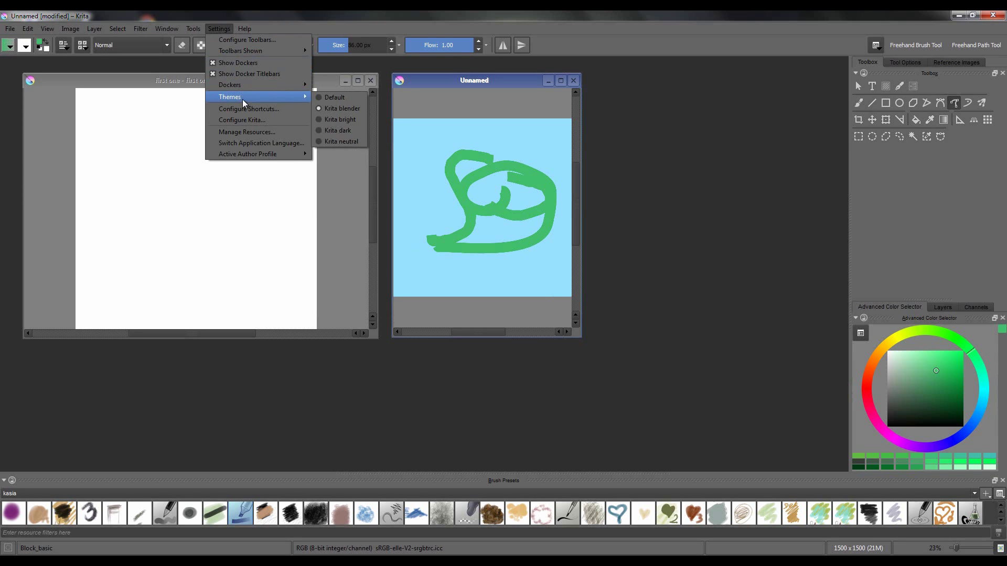
click(340, 142)
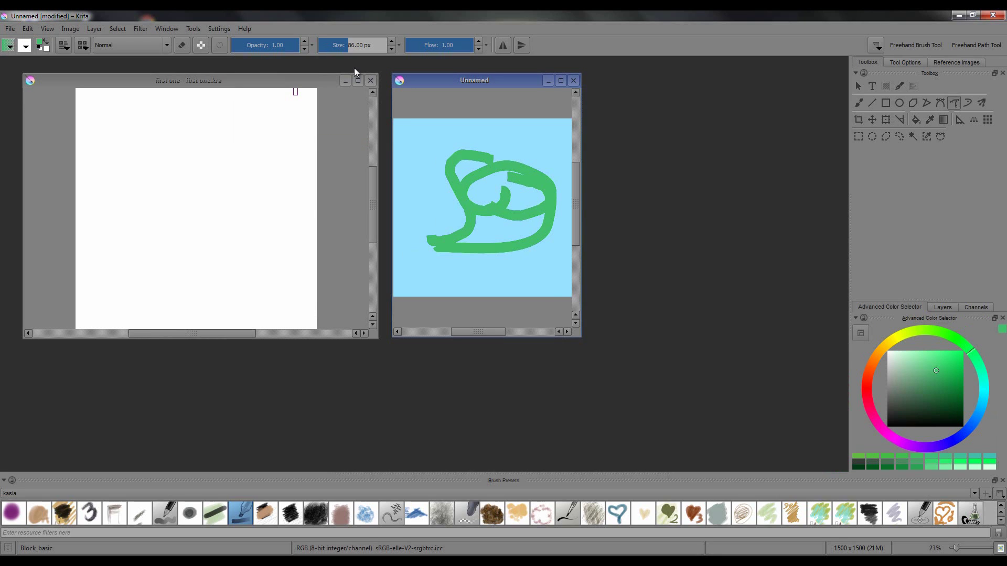
- Change the interface theme to Krita dark
click(230, 28)
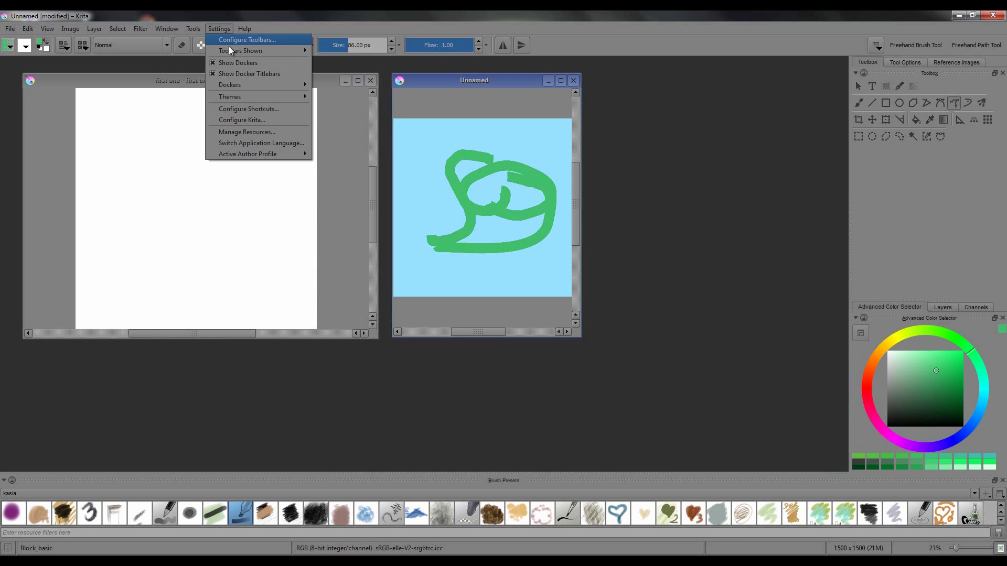
mouse_move(259, 96)
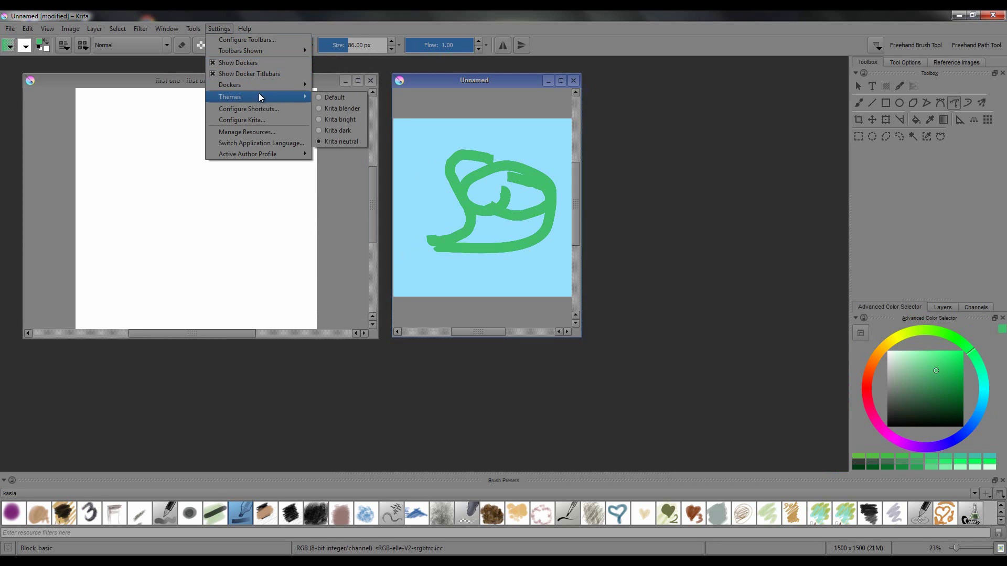
click(342, 131)
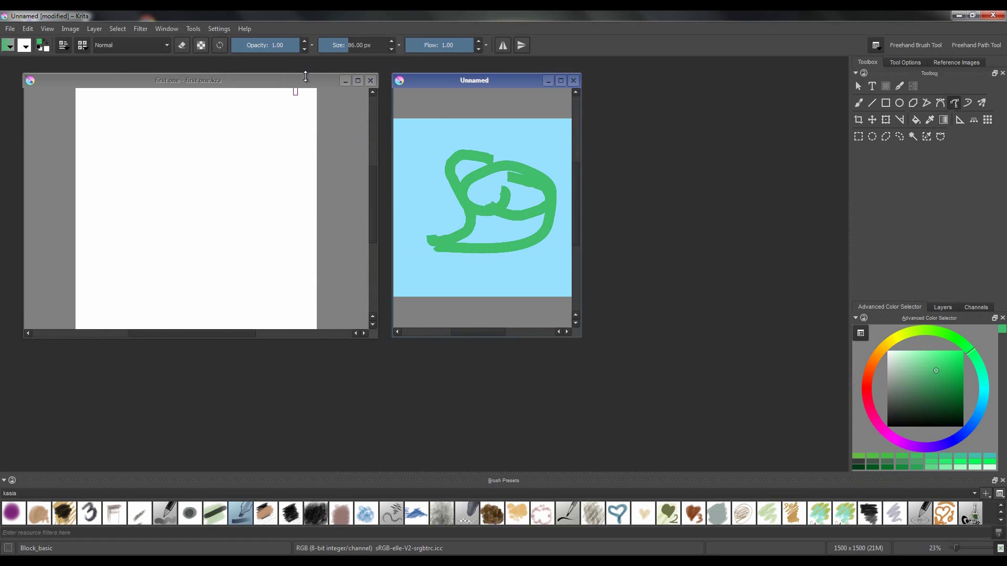
- Set the window background colour to magenta #FF00FF in the general window preferences and apply it
click(218, 29)
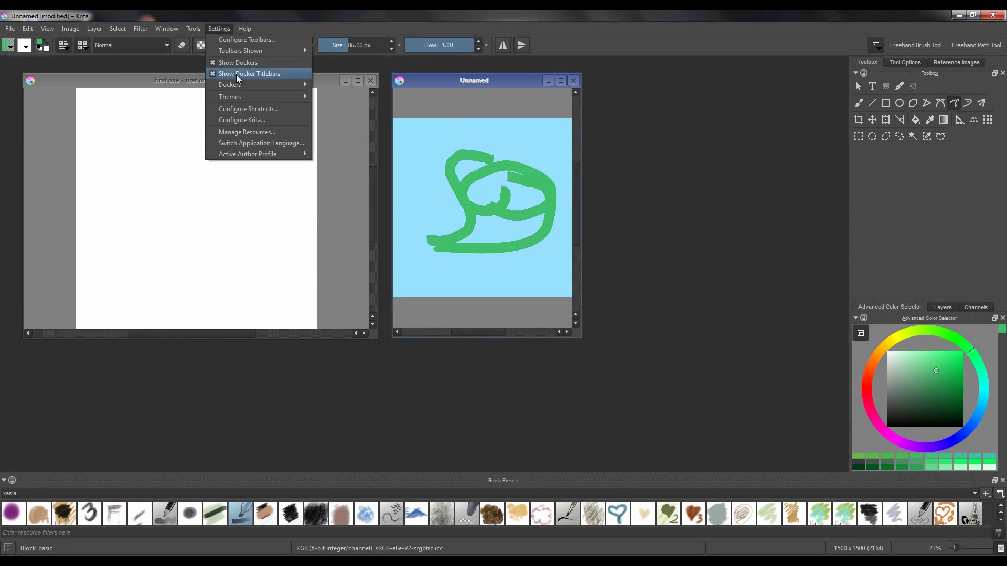
click(239, 121)
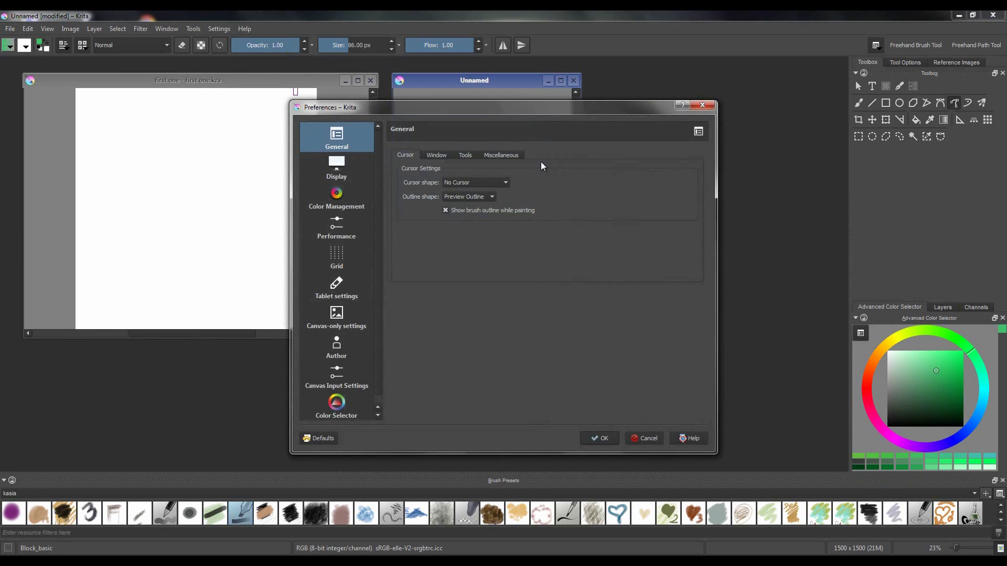
click(434, 156)
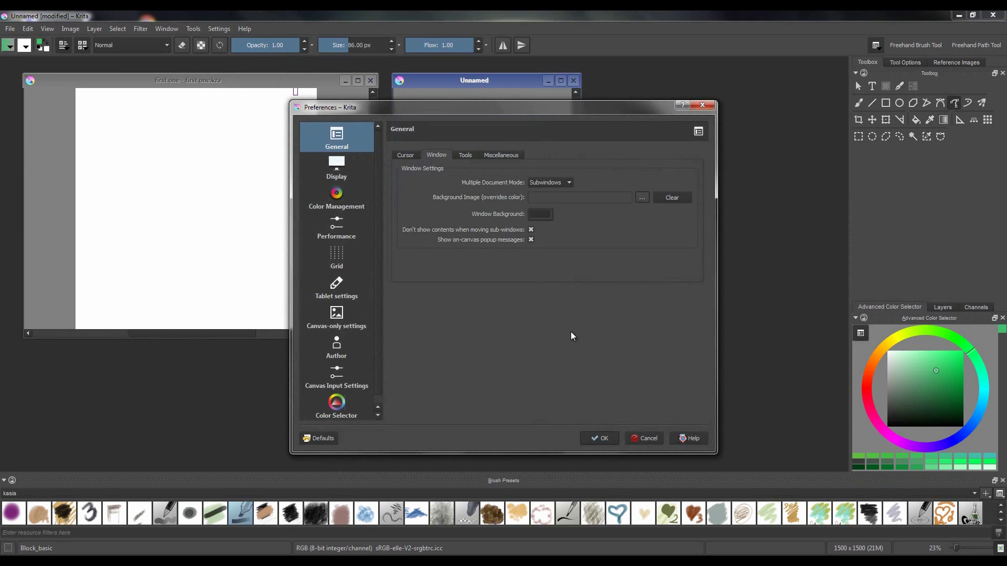
click(542, 217)
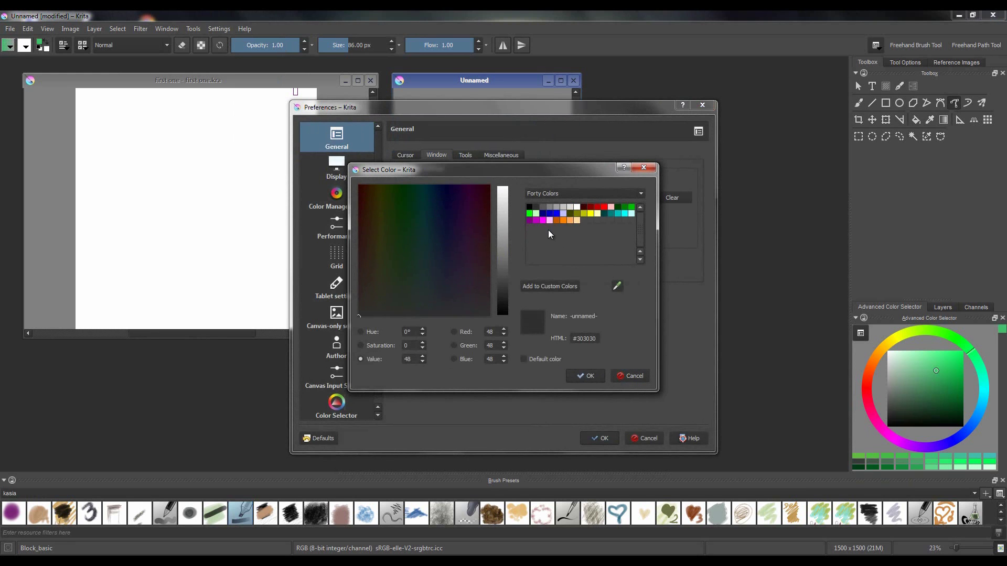
click(543, 220)
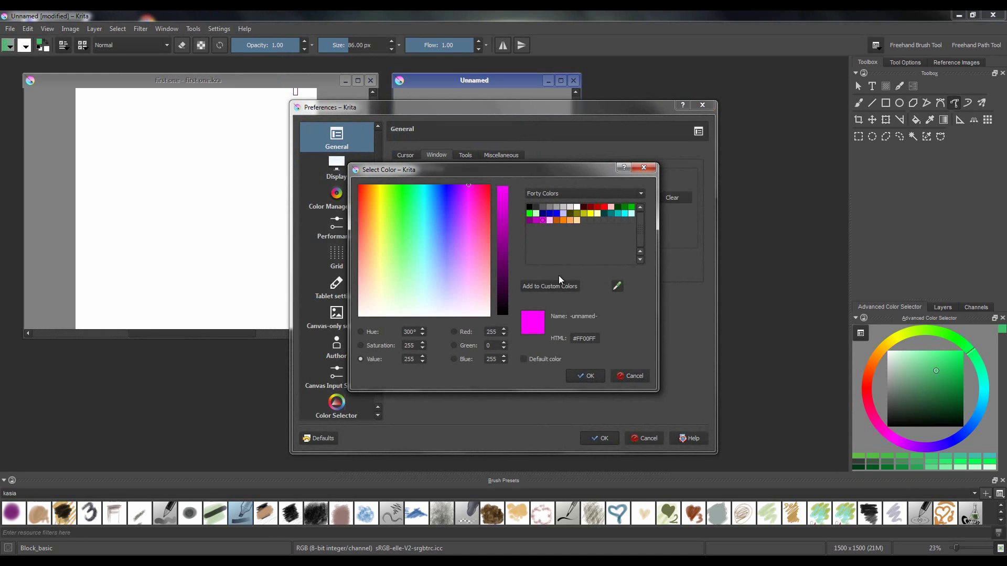
click(586, 377)
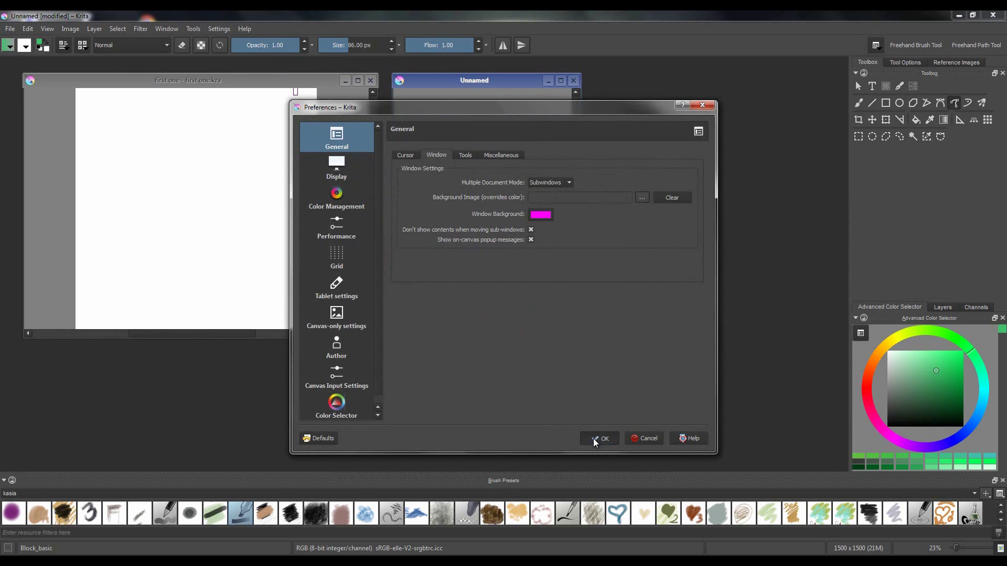
click(597, 439)
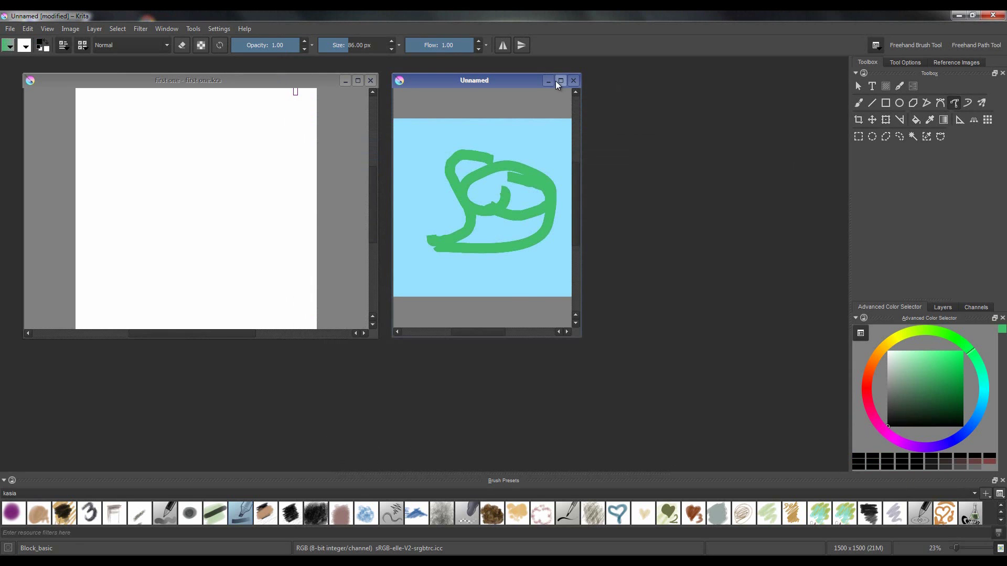
- Maximise and restore the Unnamed document's subwindow to refresh the background, and move it farther from the first one document
click(559, 82)
click(991, 31)
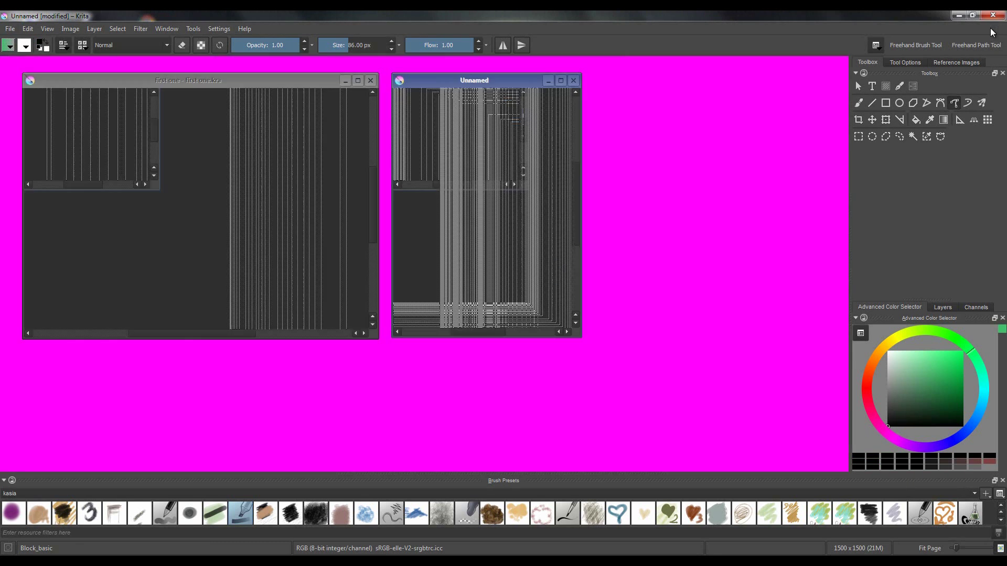
drag(437, 77, 533, 78)
- Set the Pingwiny penguin sample picture as the window background image in the general window preferences
click(219, 30)
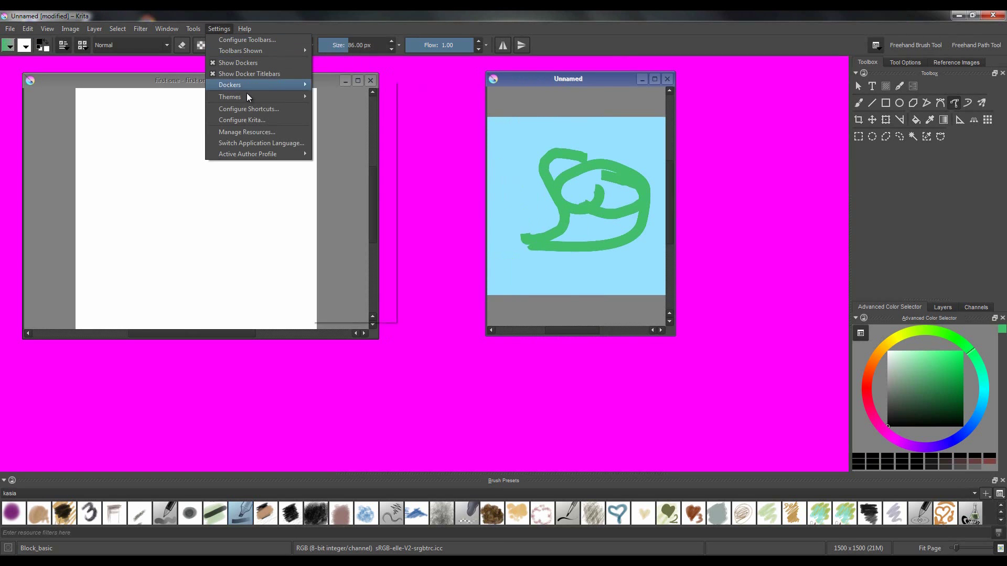
click(250, 122)
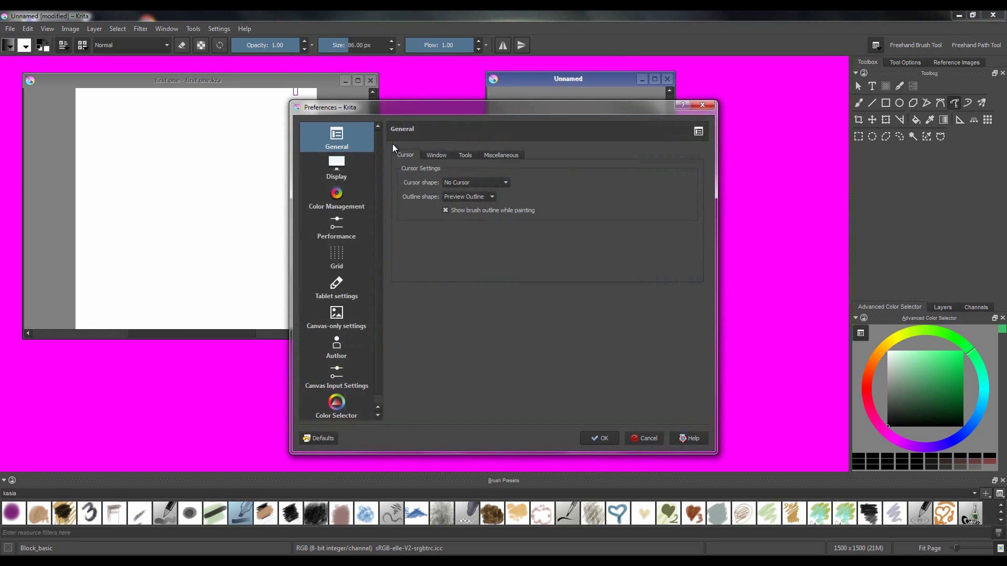
click(438, 156)
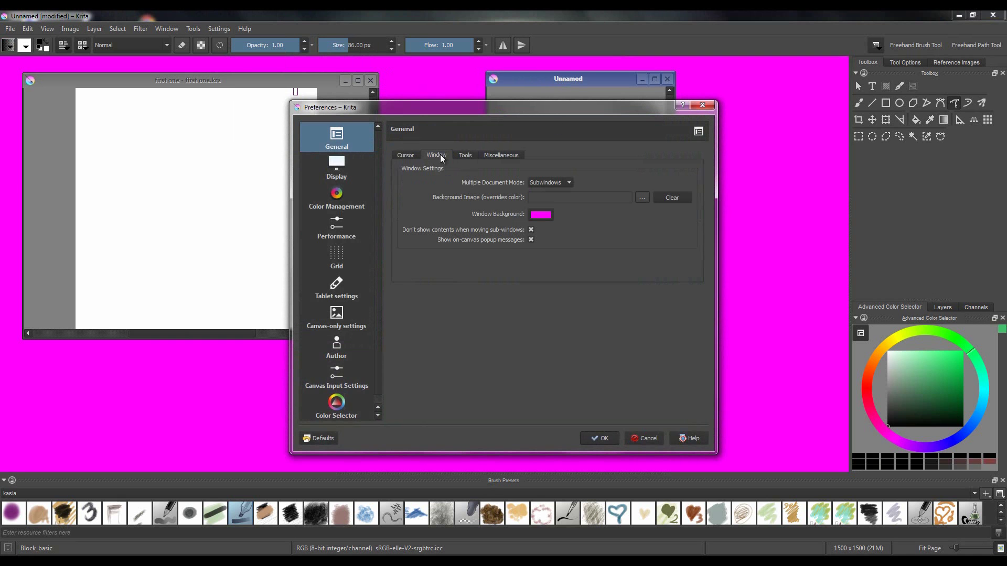
click(642, 195)
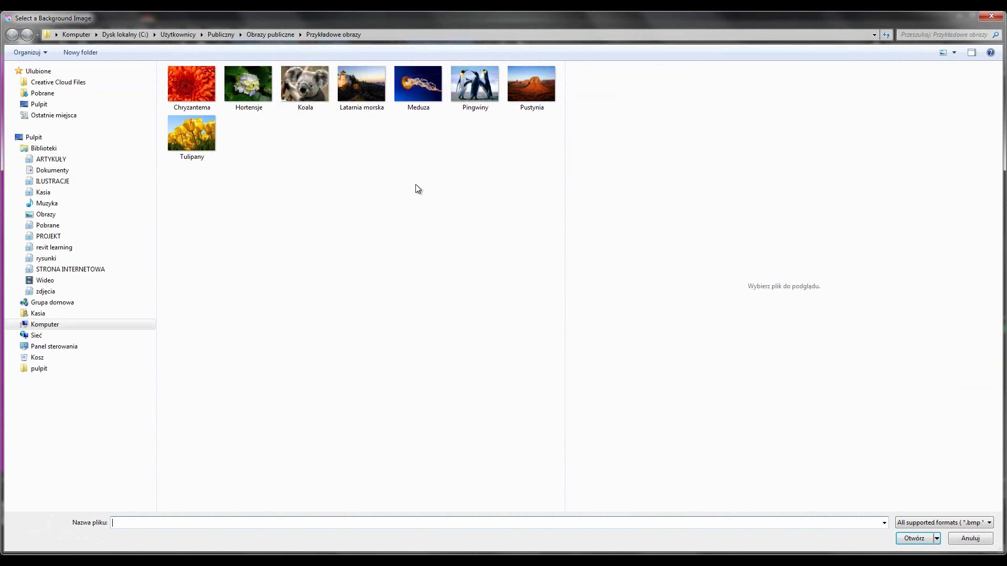
click(495, 104)
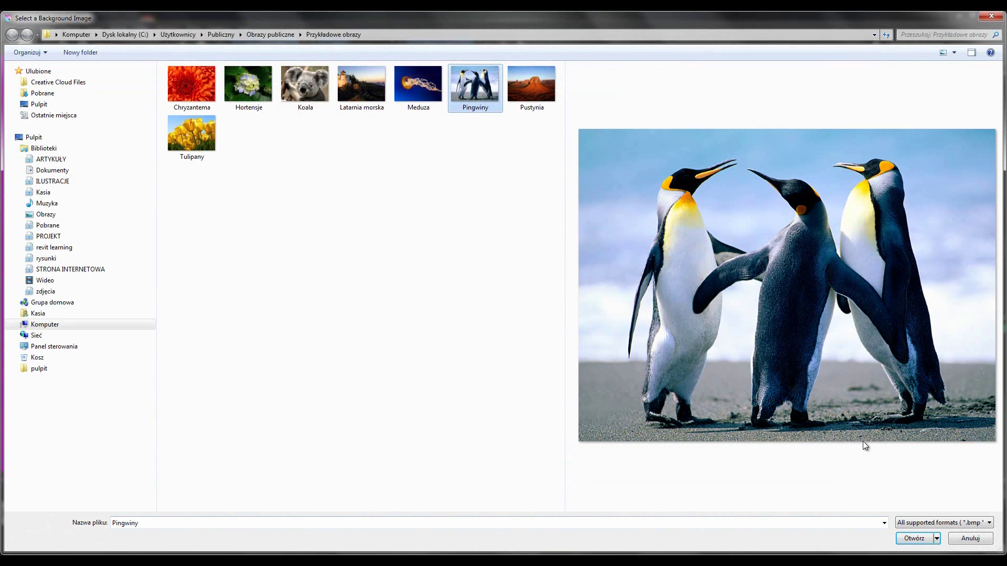
click(913, 538)
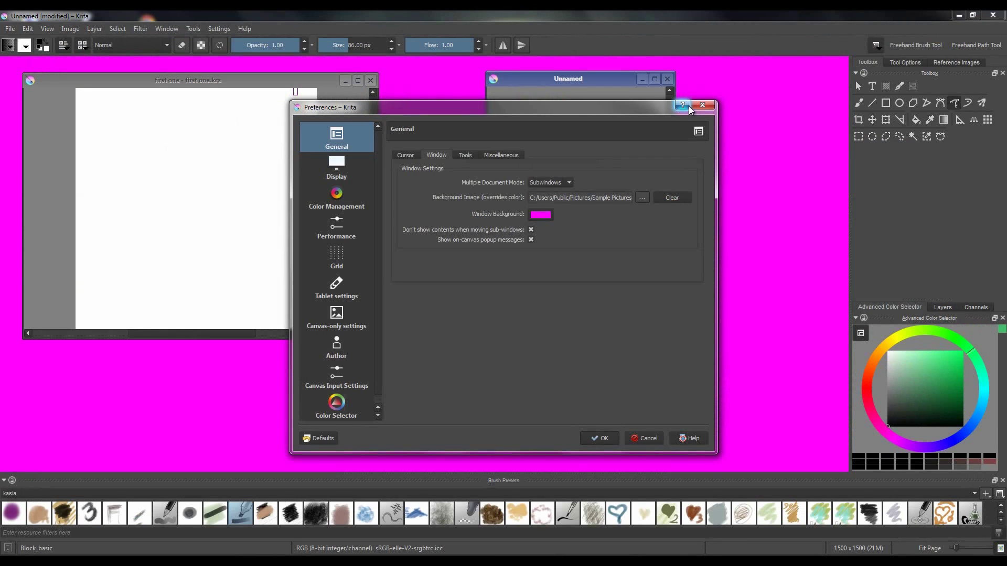
click(602, 436)
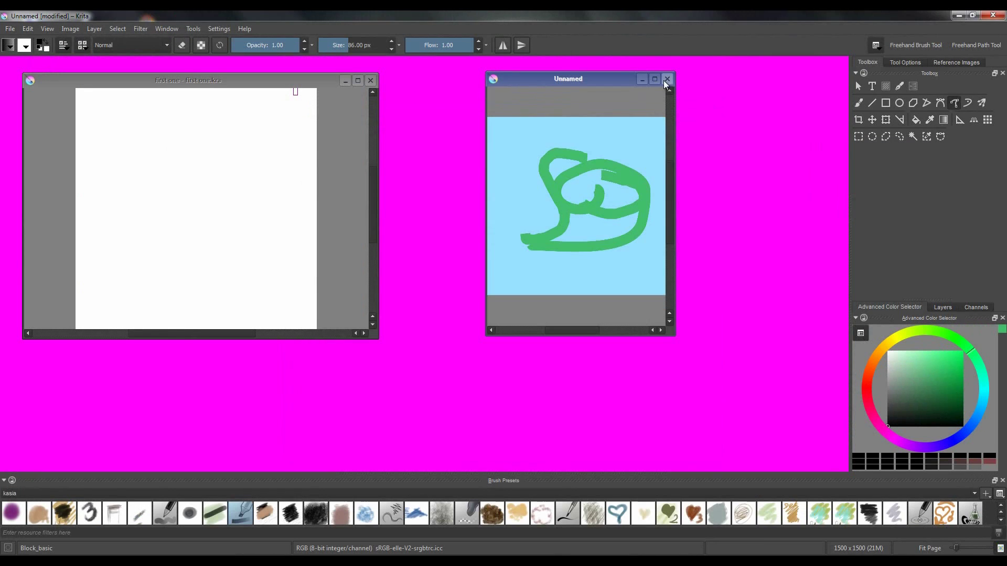
- Maximise and restore the Unnamed subwindow to refresh the background, then place it beside the first one document and enlarge it
click(662, 79)
click(992, 28)
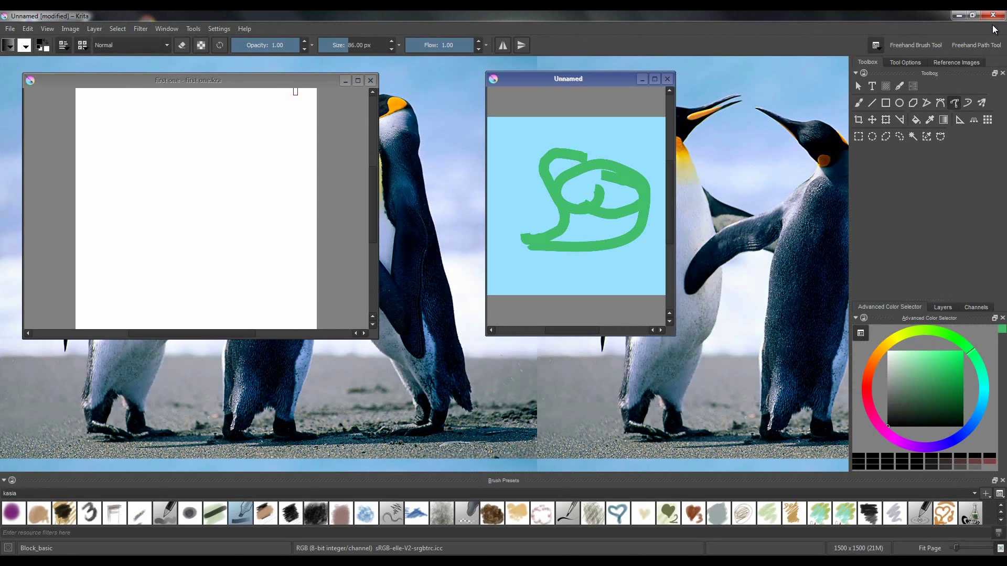
drag(536, 79, 433, 75)
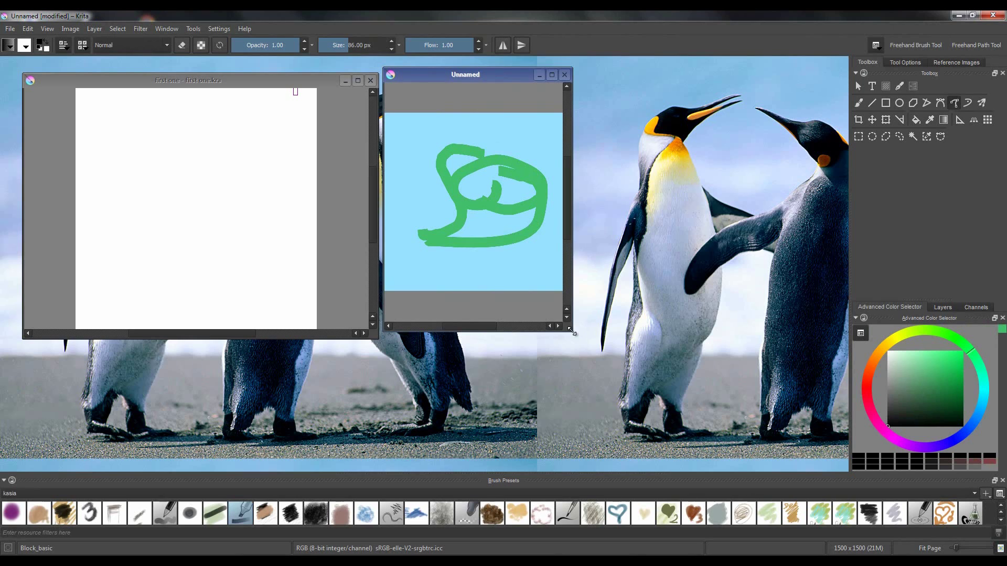
drag(571, 331, 722, 374)
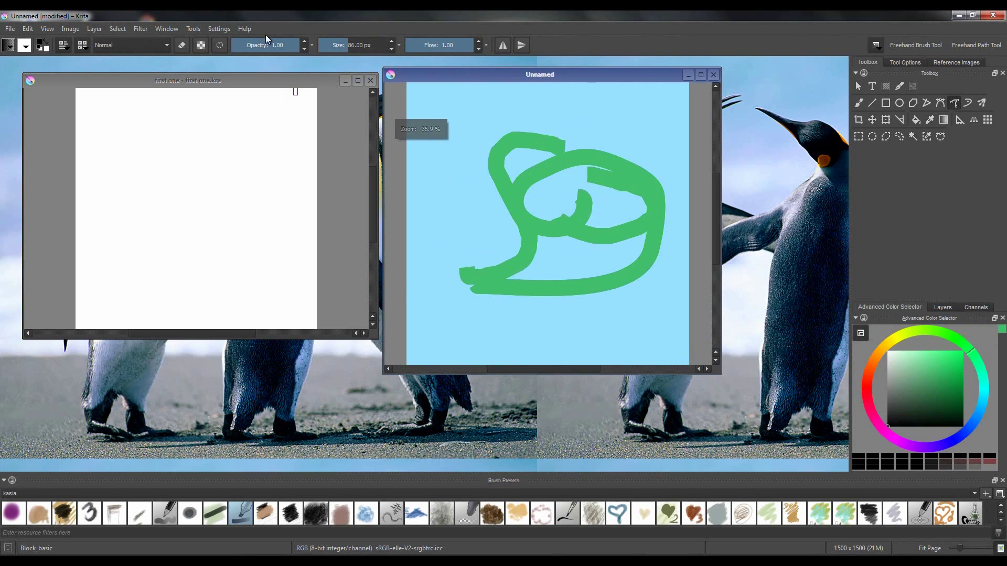
- Set the window background colour to dark grey #585858 in the general window preferences and apply it
click(216, 30)
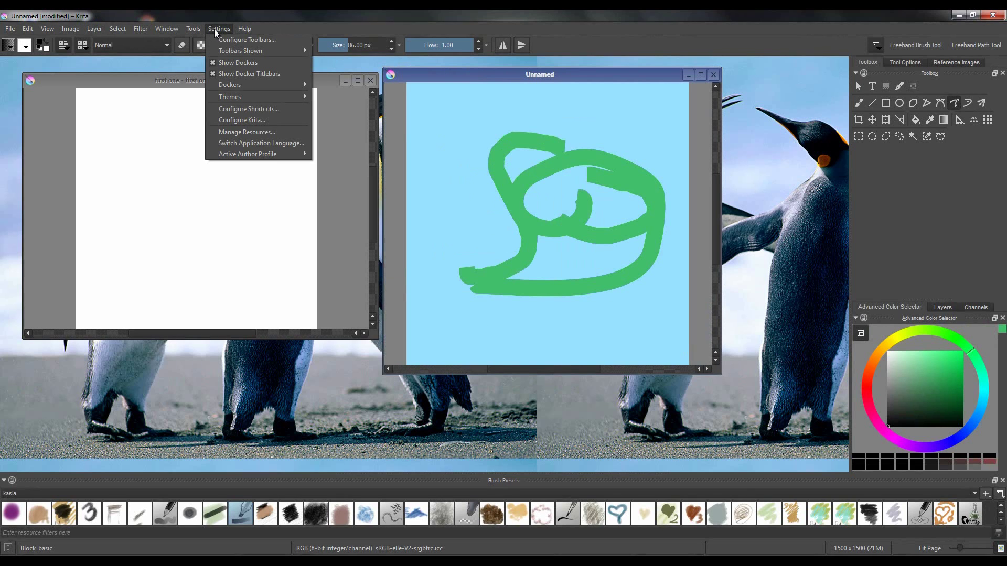
mouse_move(258, 99)
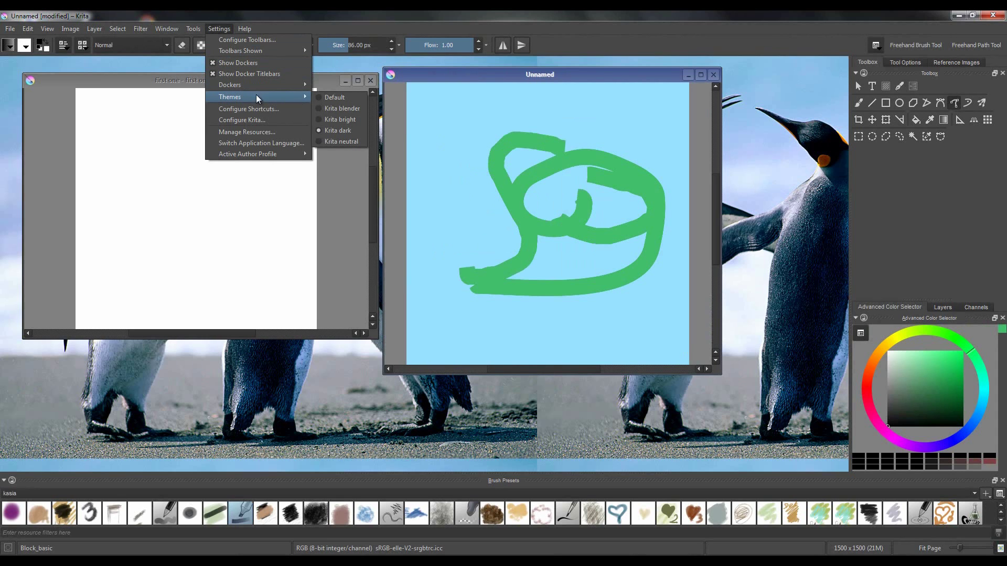
click(258, 121)
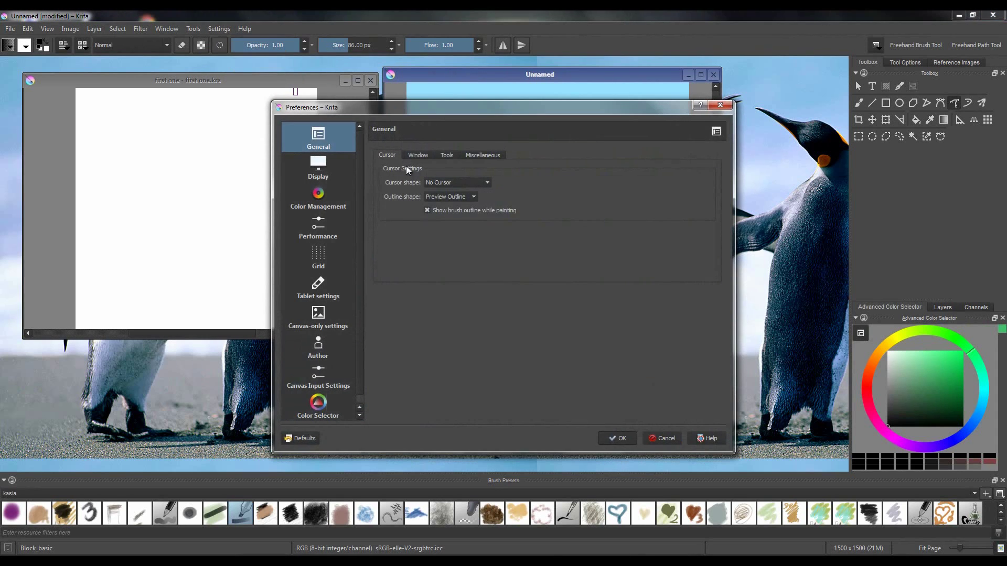
click(418, 155)
click(519, 212)
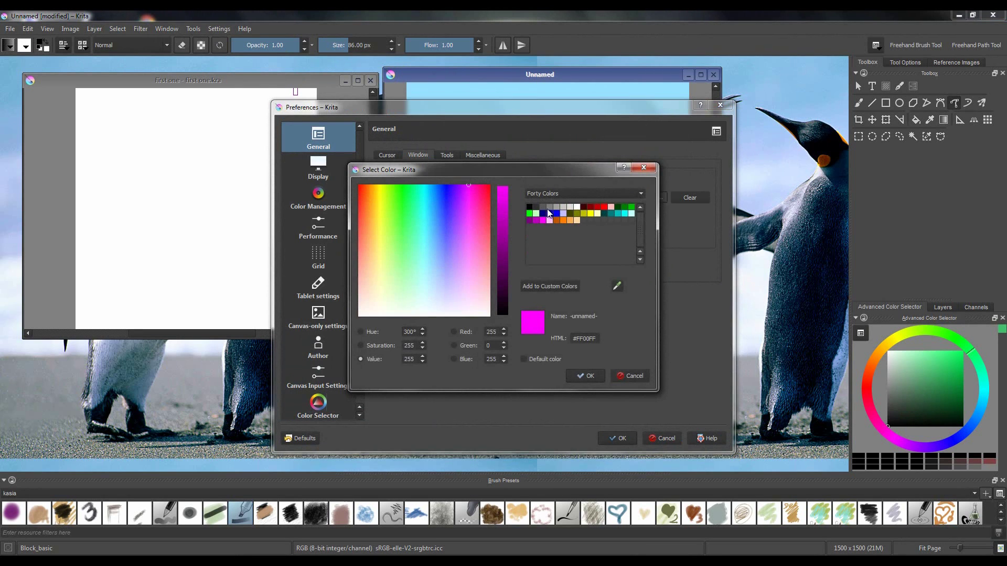
click(630, 376)
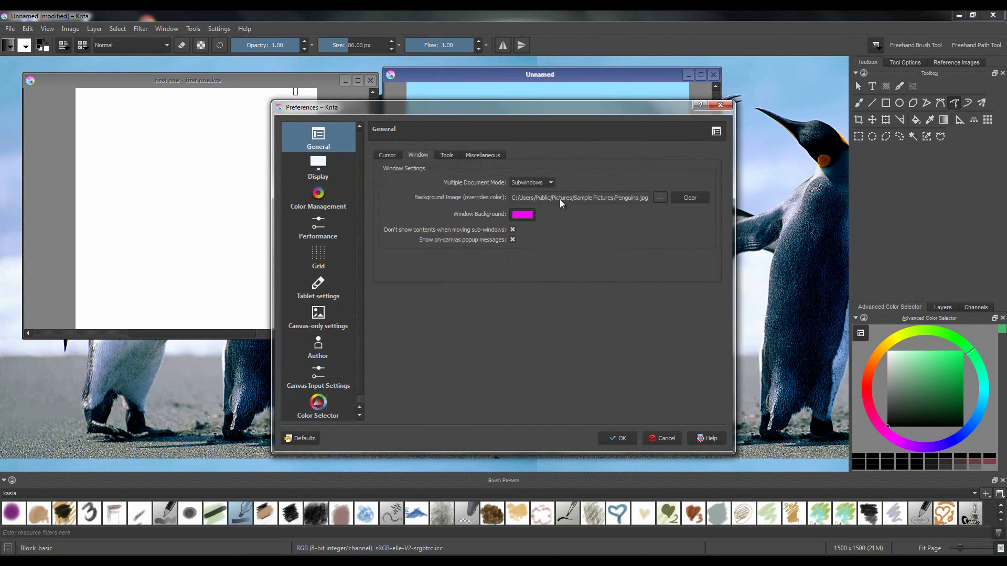
click(522, 215)
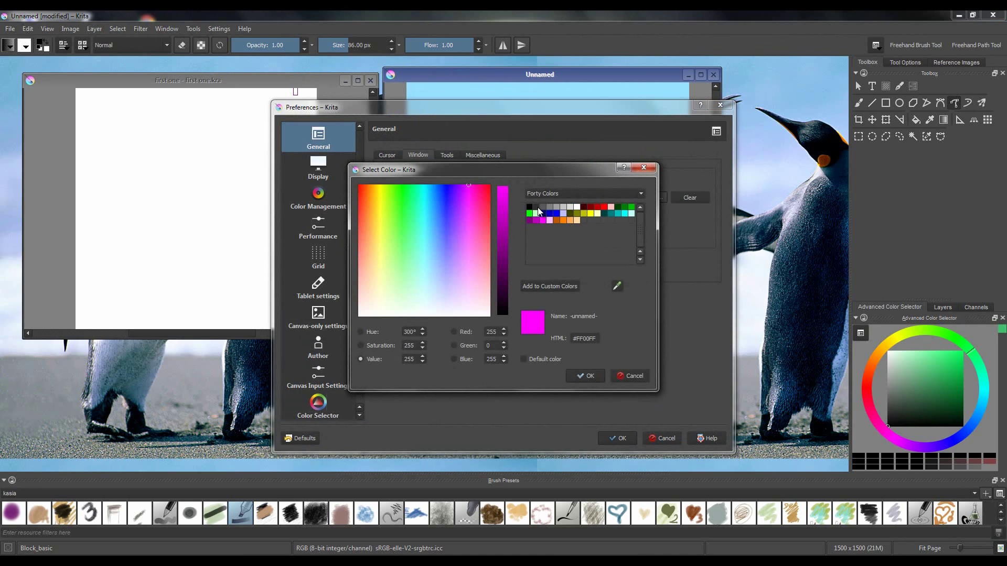
click(537, 208)
click(542, 208)
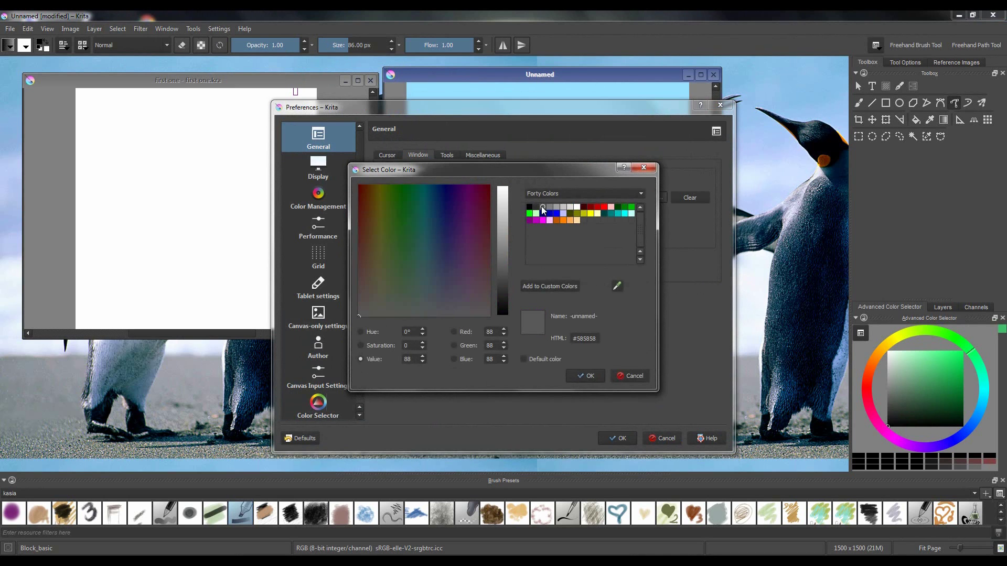
click(585, 376)
click(617, 438)
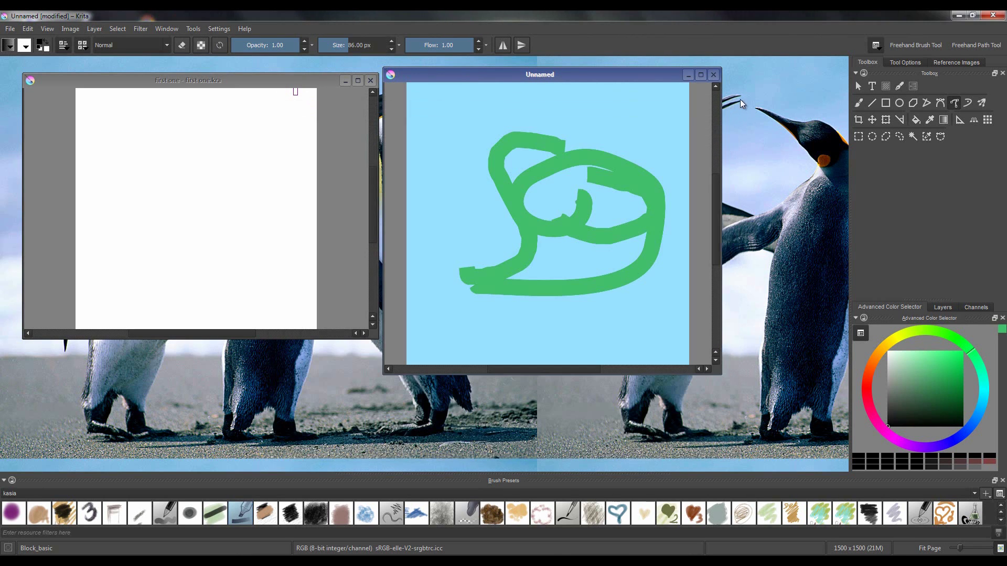
- Try to refresh the window background by maximising and restoring the Unnamed document's subwindow
click(701, 75)
click(989, 28)
- Clear the background image in the general window preferences, then maximise and restore the Unnamed subwindow to refresh the background
click(219, 29)
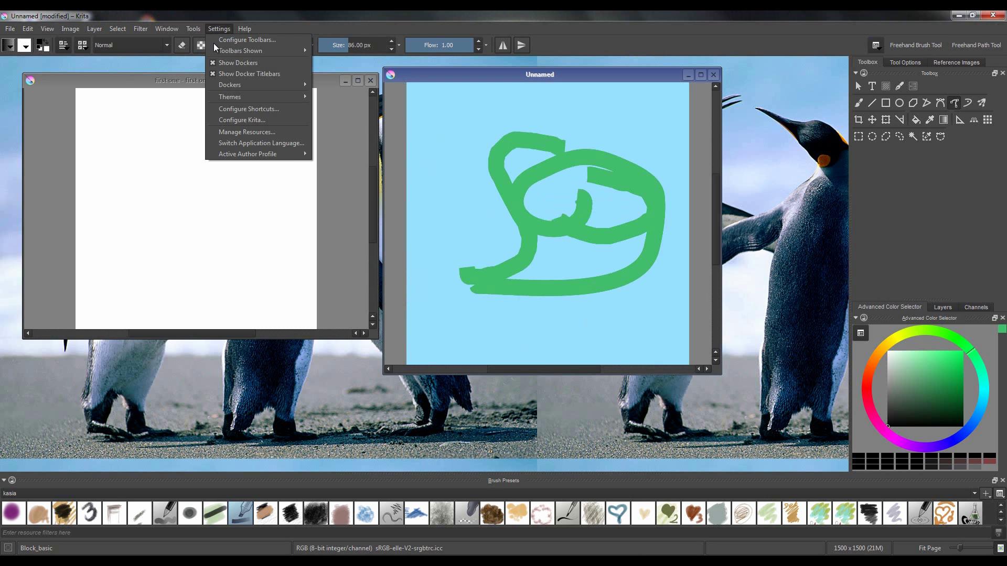
click(240, 125)
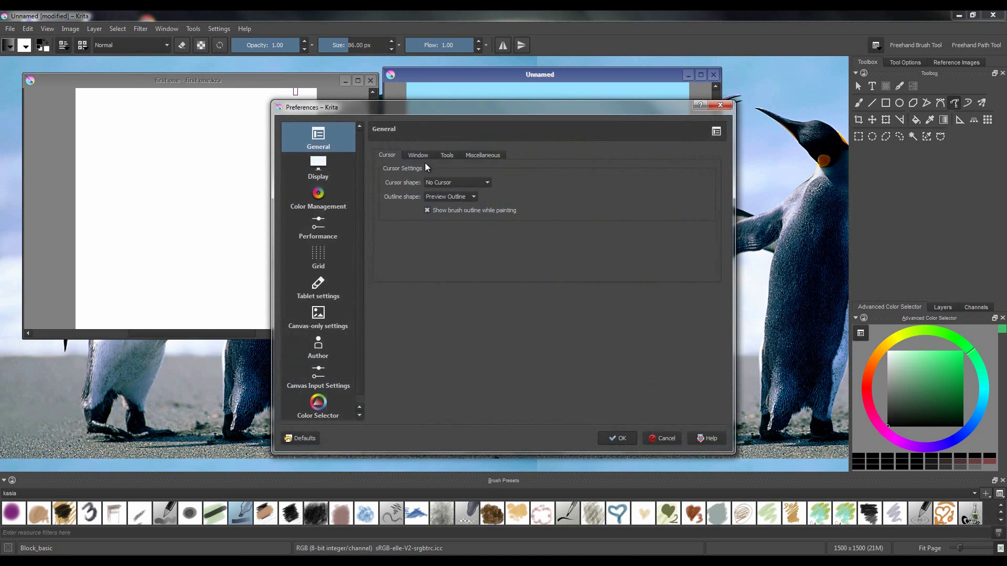
click(419, 156)
click(689, 198)
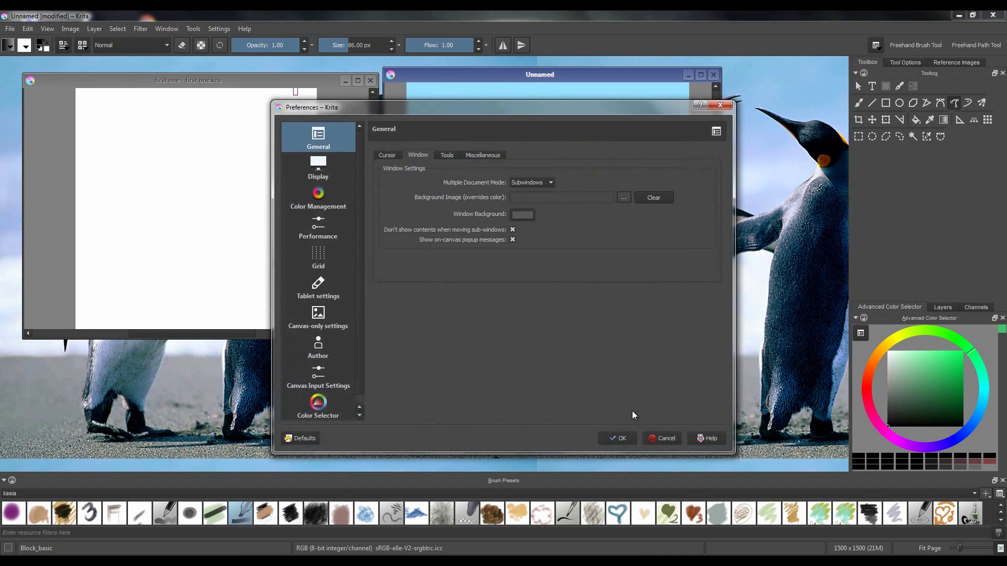
click(617, 442)
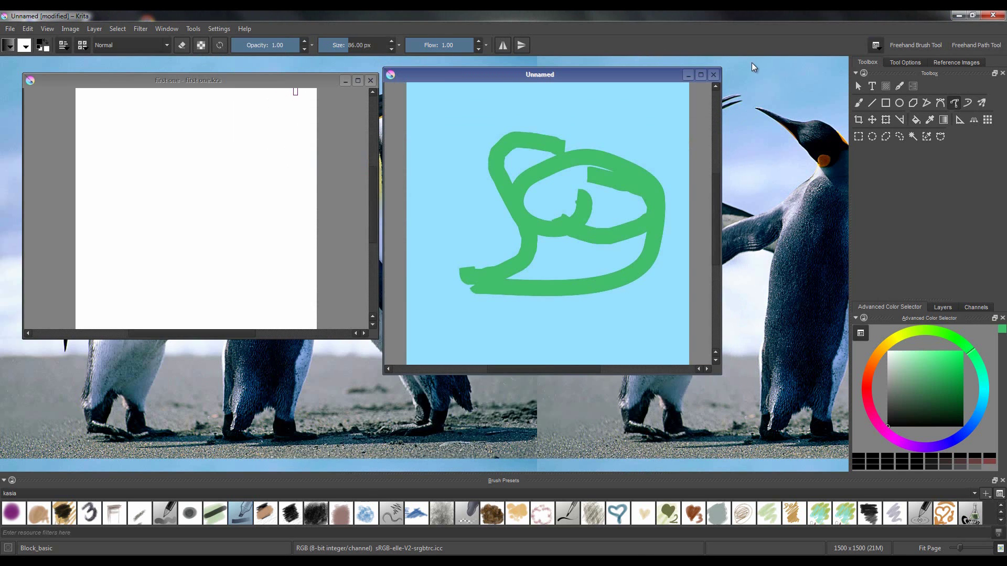
click(701, 75)
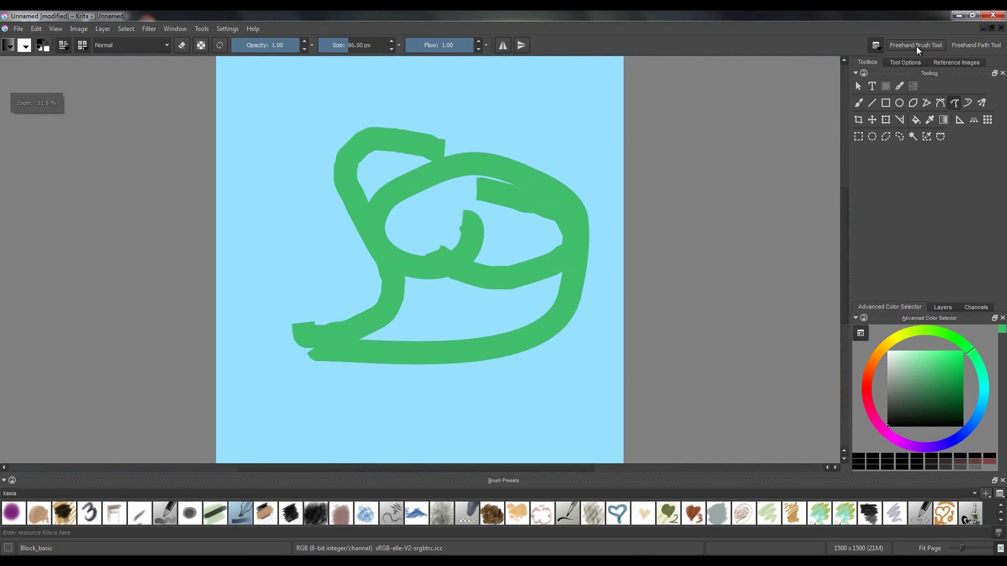
click(990, 30)
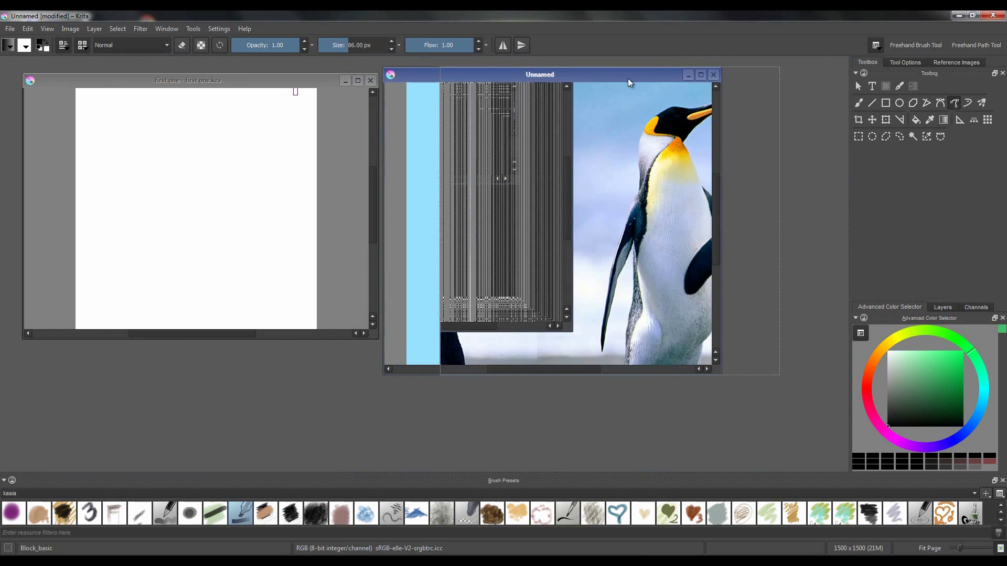